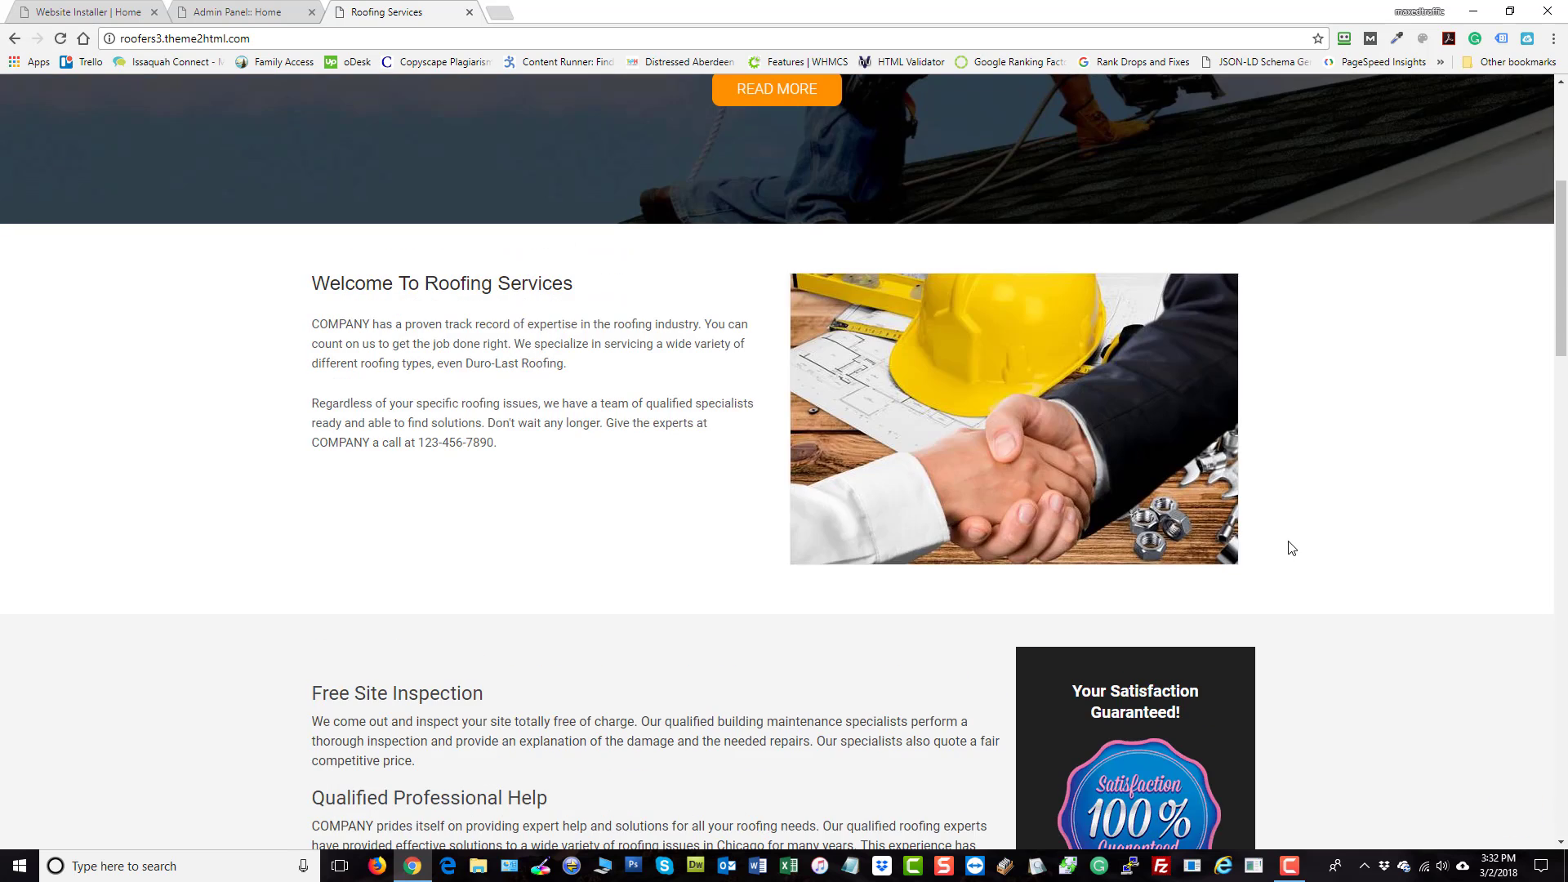
- View the website's Roof Installation service page and open the Image Optimizer in the site's admin panel
mouse_move(734, 200)
click(736, 274)
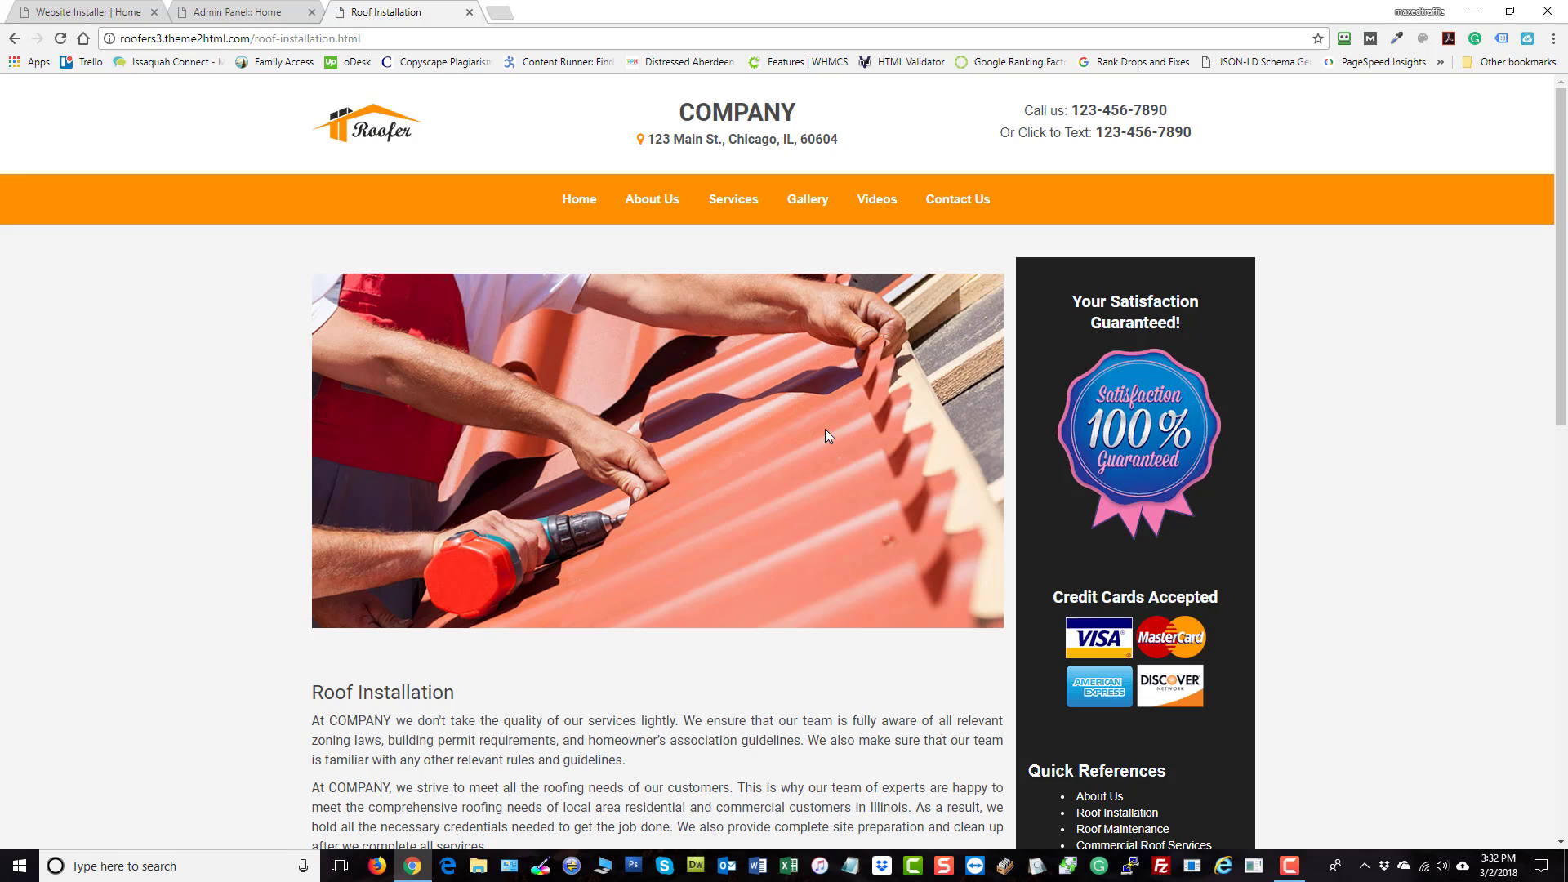
click(301, 20)
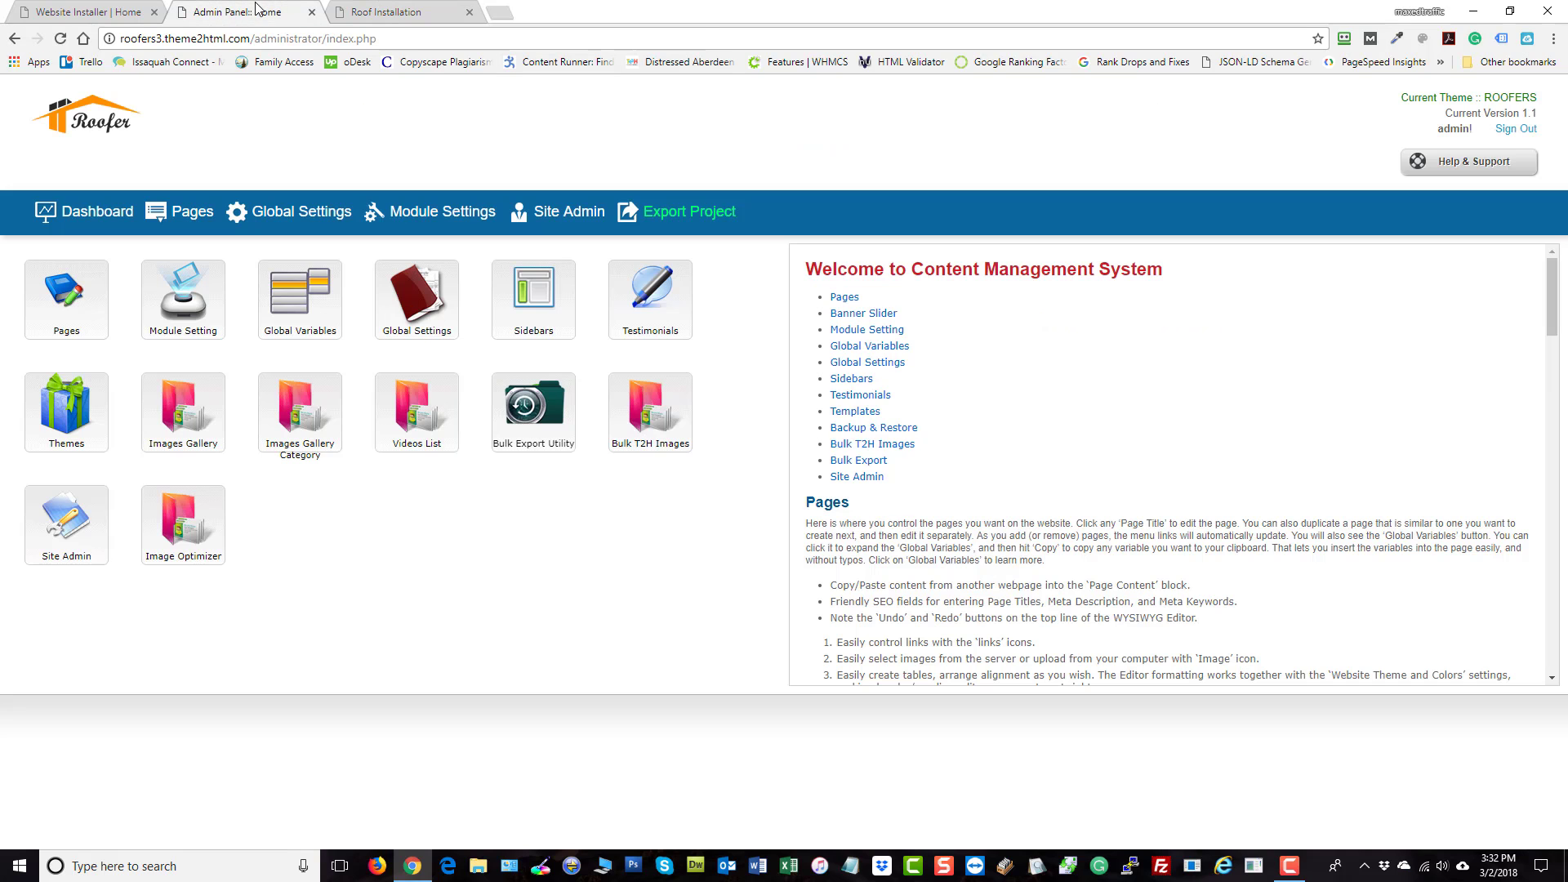
click(181, 521)
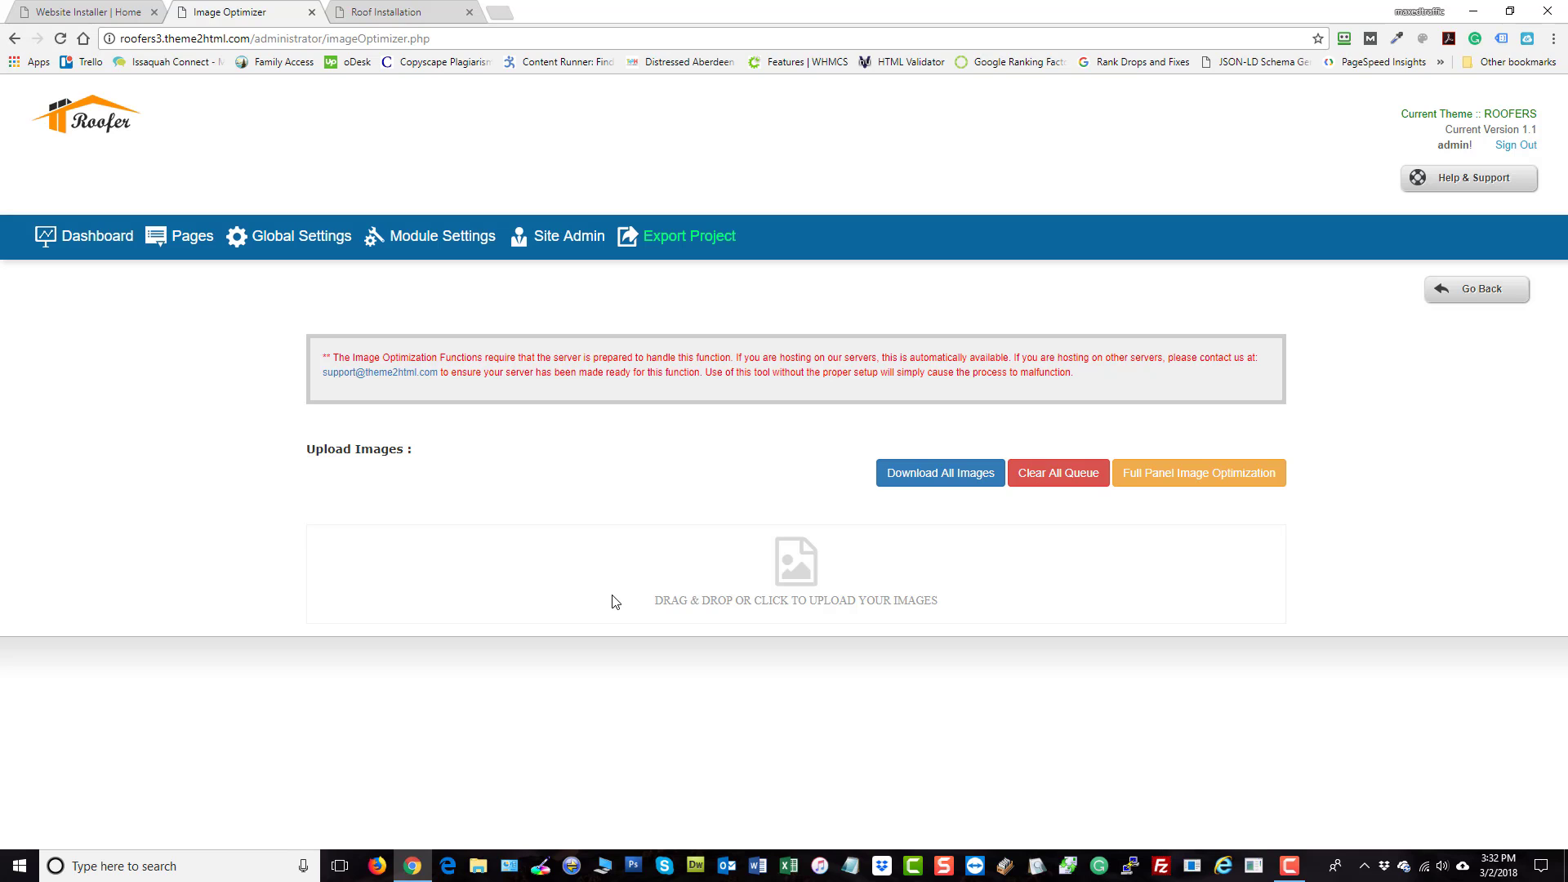
- Check the file sizes of the pictures in the Images folder using the favicon file browser in Global Settings
click(284, 237)
scroll(951, 385, down, 4)
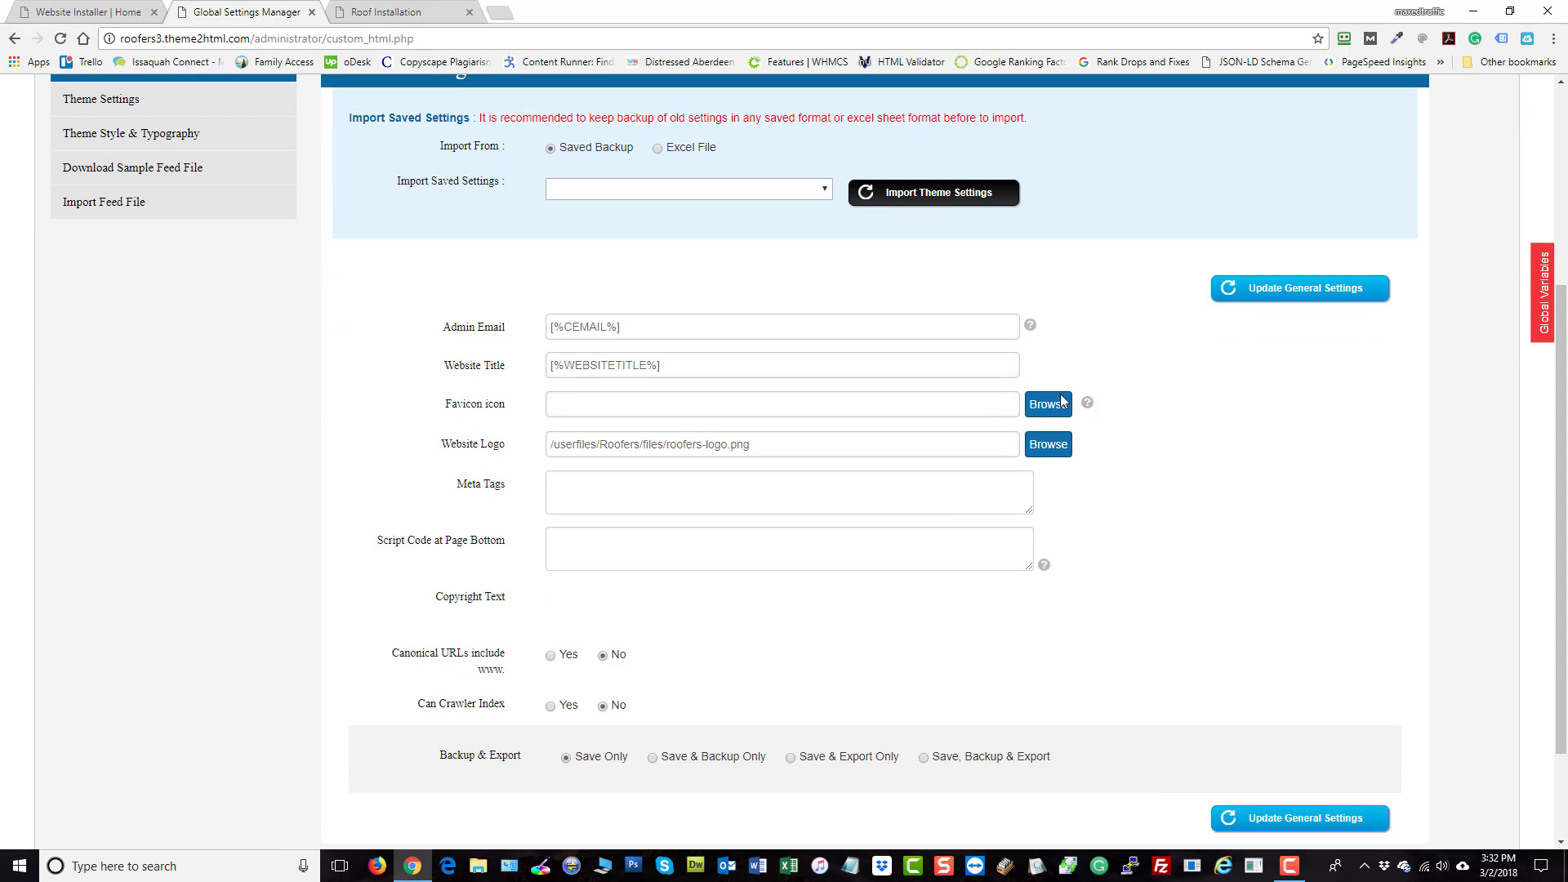
click(1054, 404)
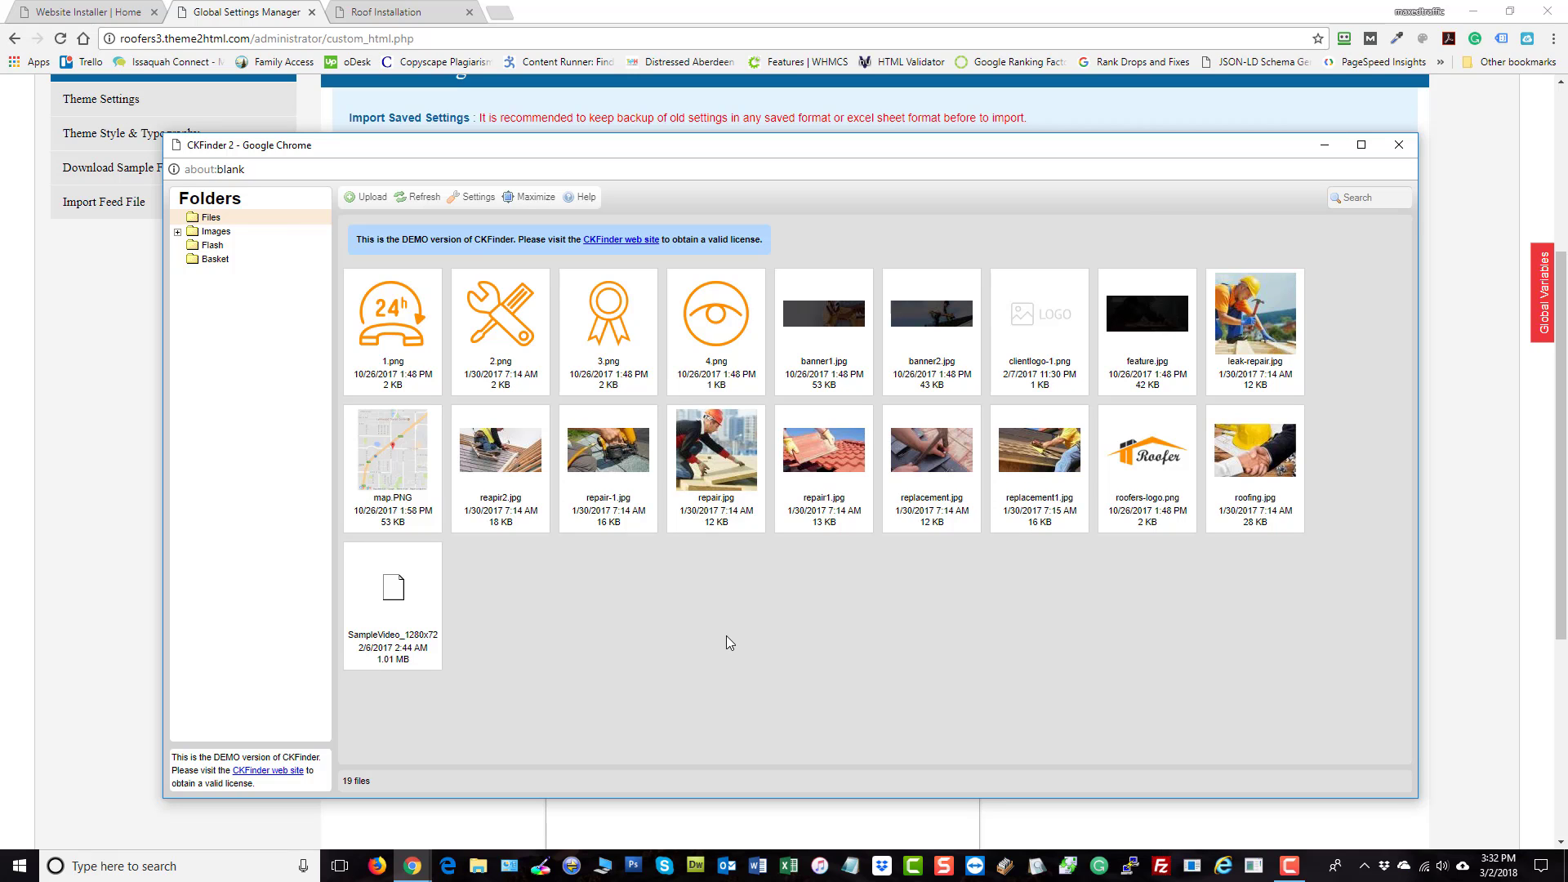
click(178, 232)
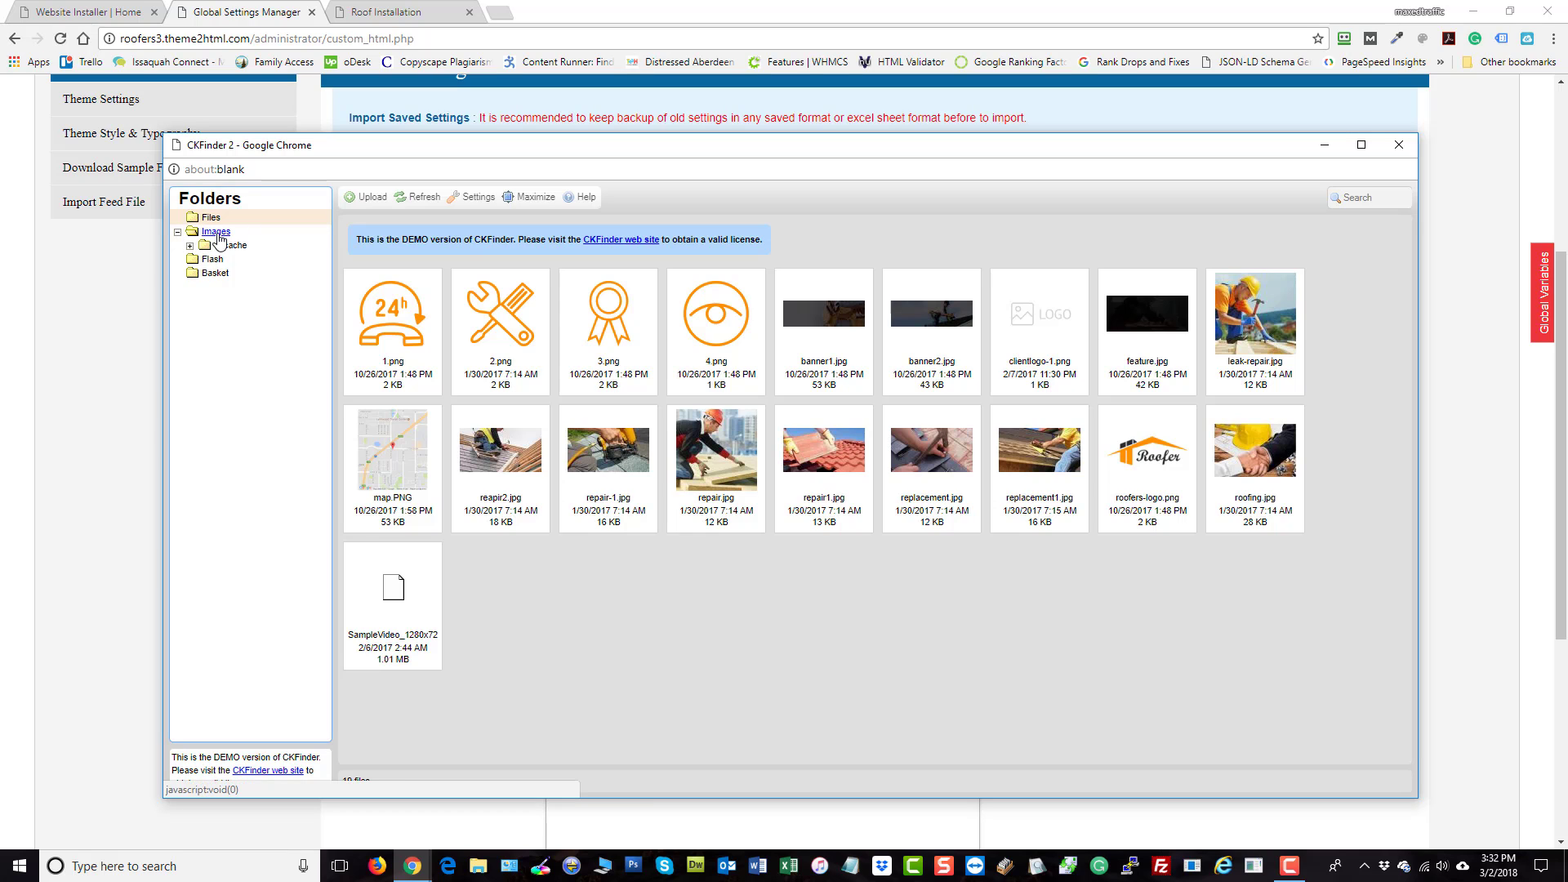
click(216, 232)
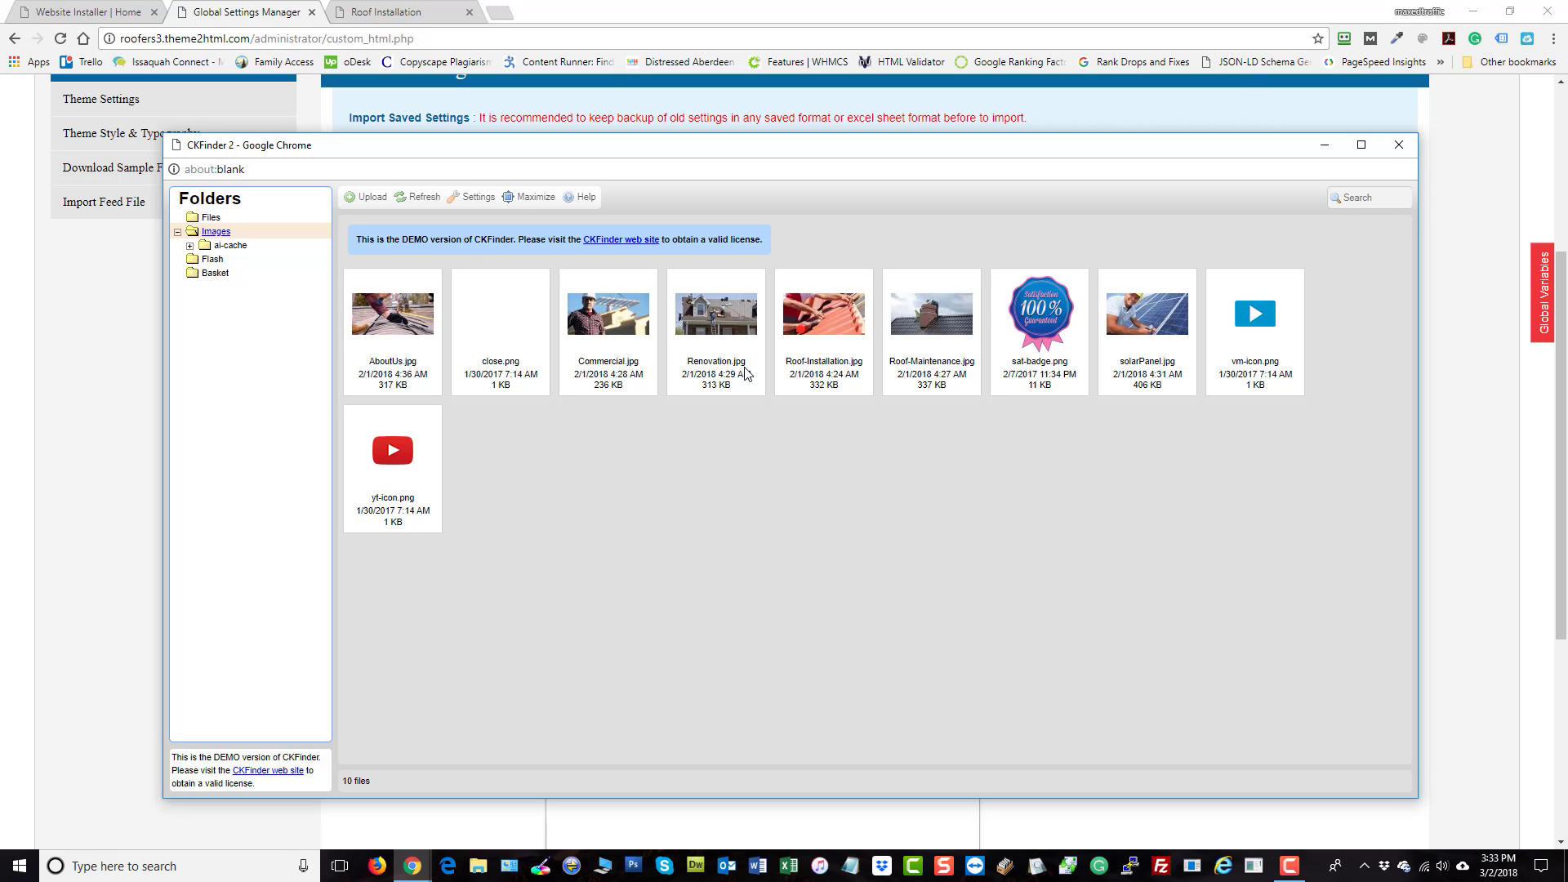
click(1399, 147)
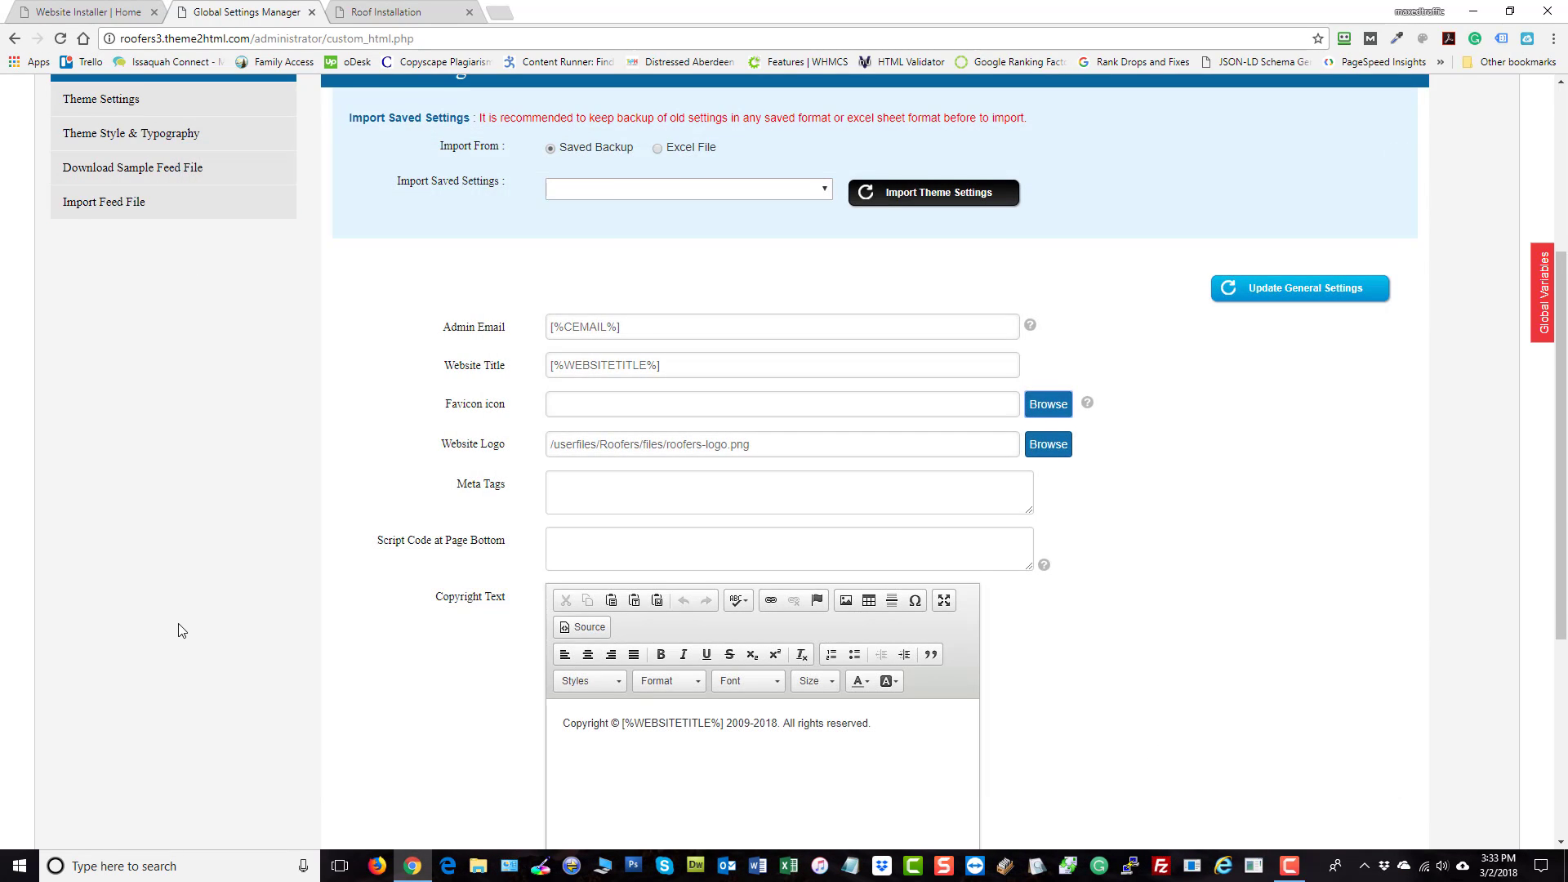
- Return to the Image Optimizer and run Full Panel Image Optimization, accepting the backup of the original images
scroll(173, 408, up, 4)
click(82, 237)
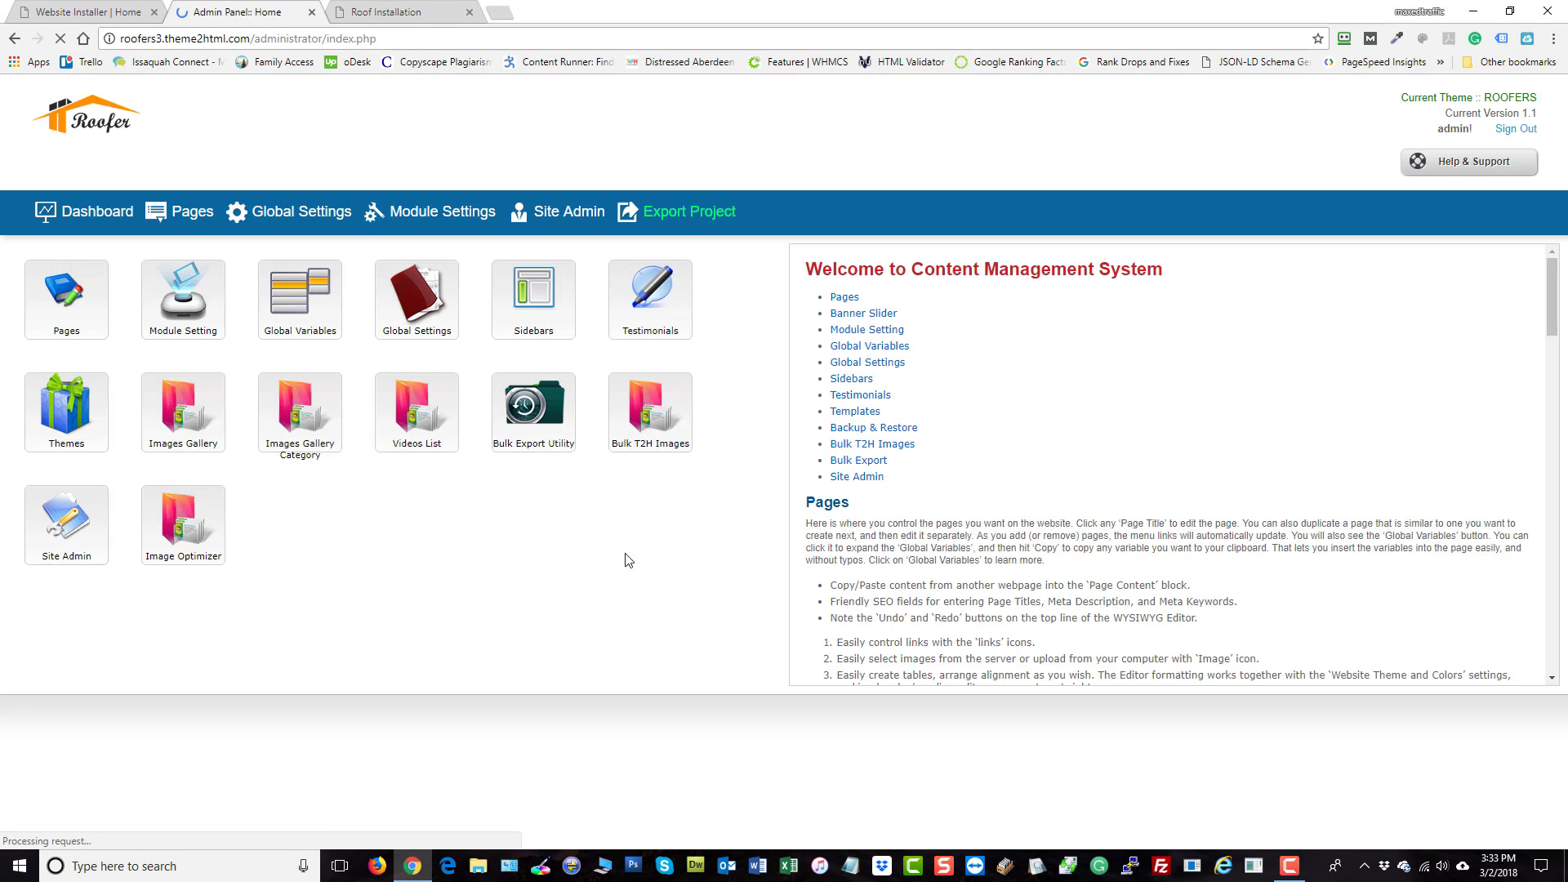
click(181, 534)
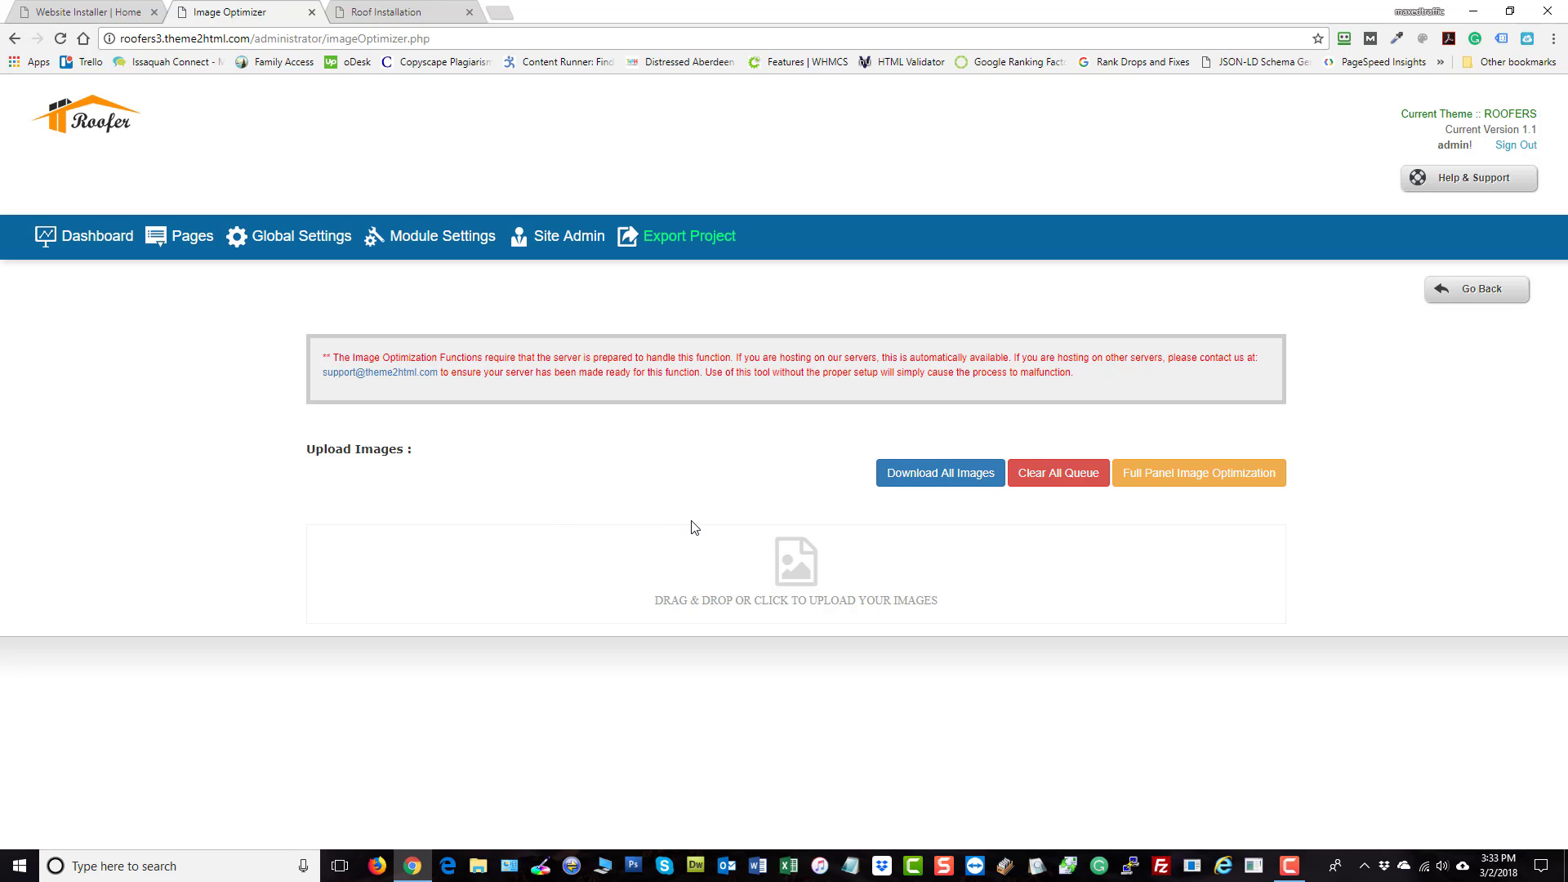
click(946, 472)
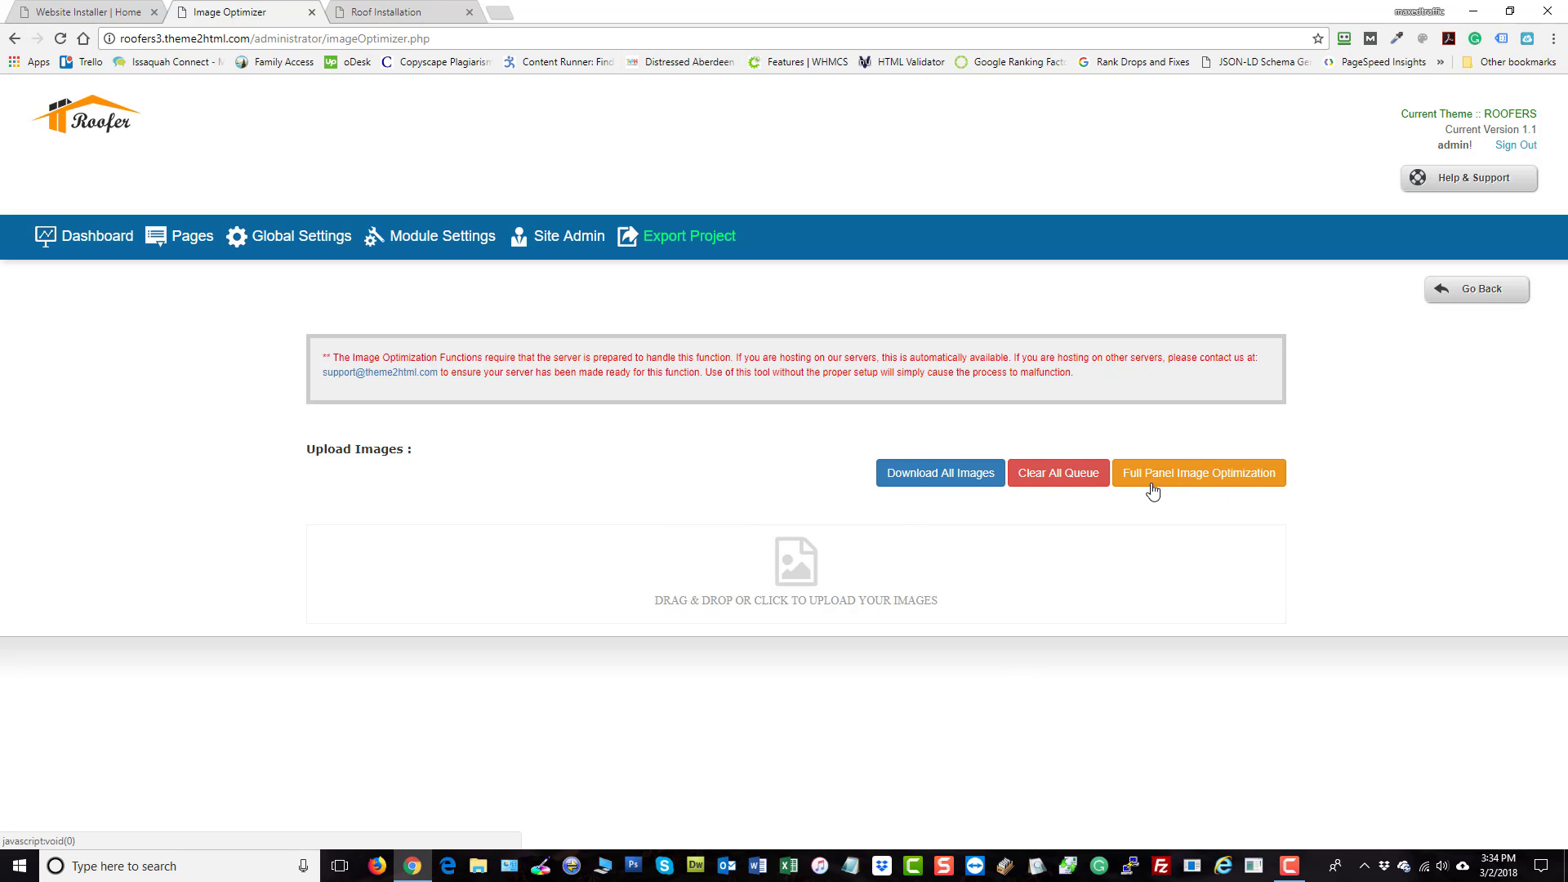
click(1215, 486)
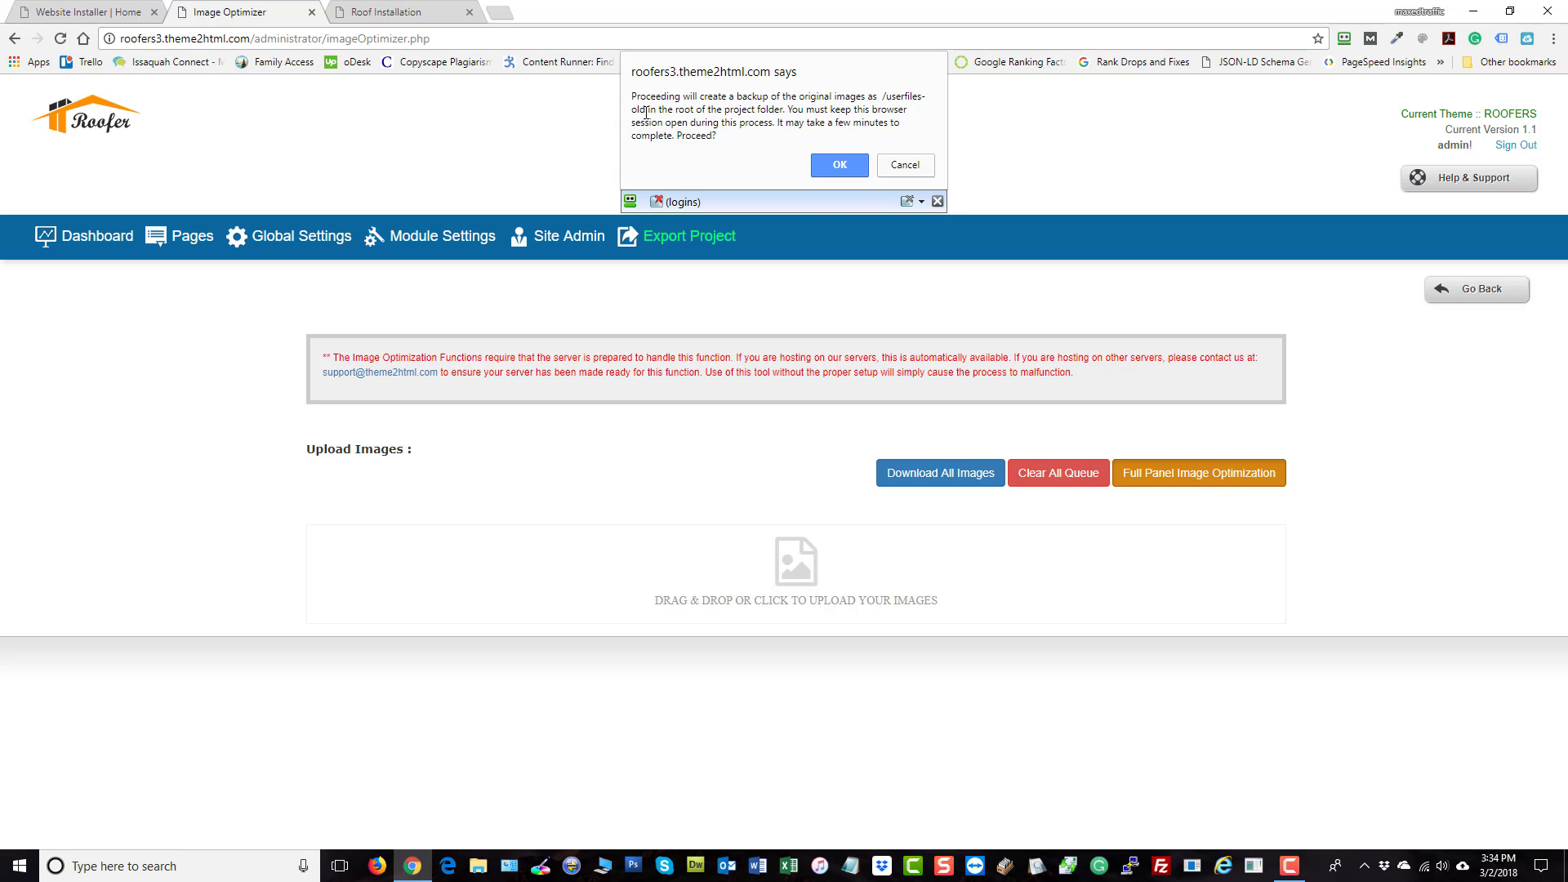
drag(649, 113, 883, 103)
click(725, 122)
click(832, 167)
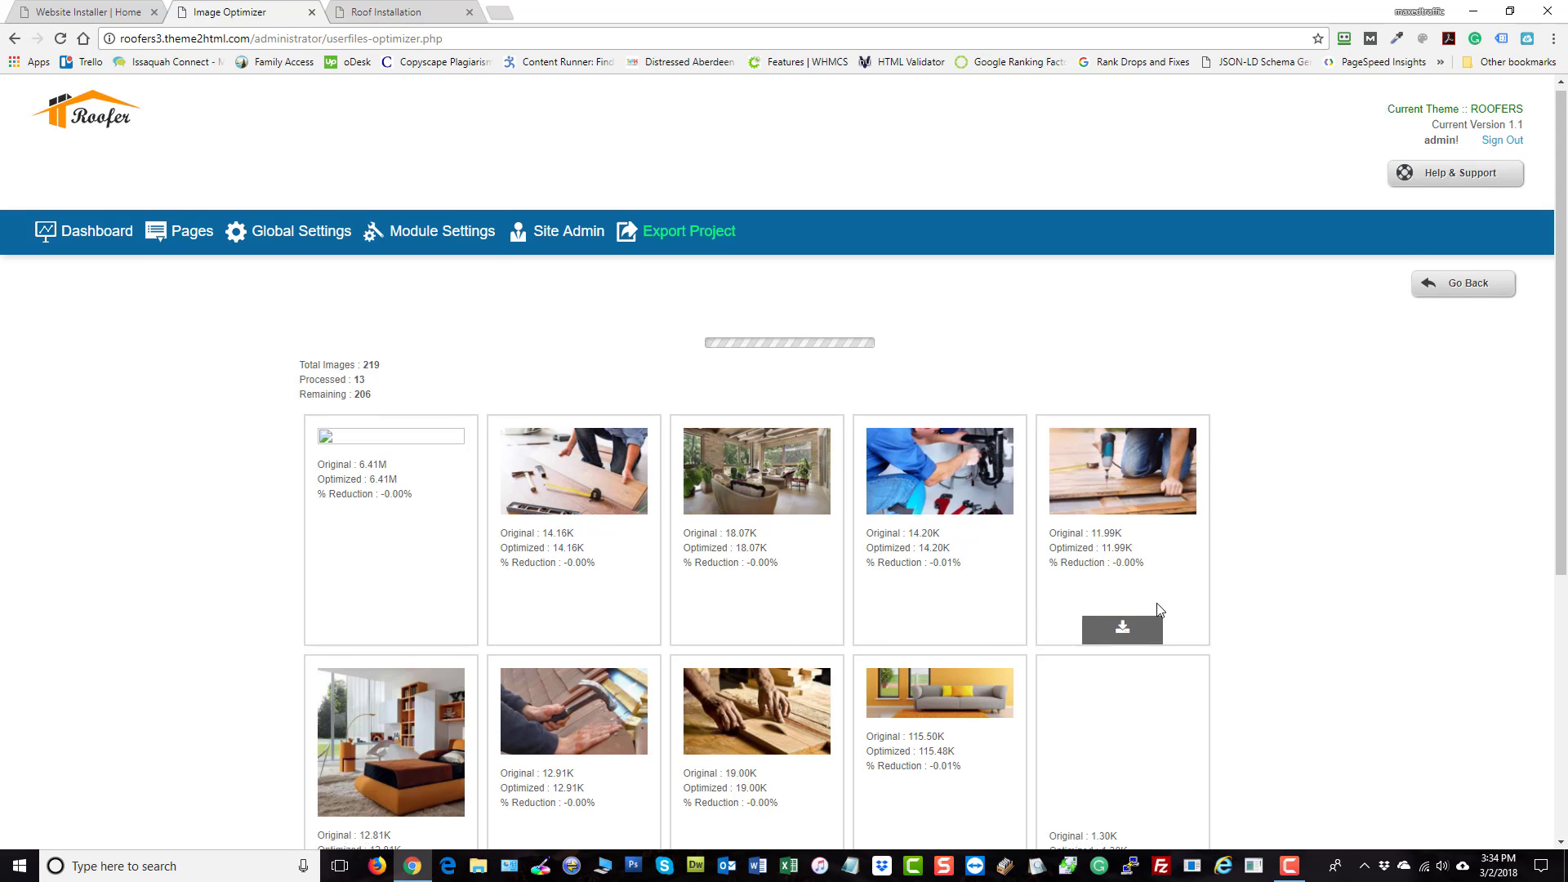
- Examine the processing progress and the original size, optimized size and percentage reduction of the images while optimization runs
scroll(774, 479, down, 4)
scroll(813, 501, down, 1)
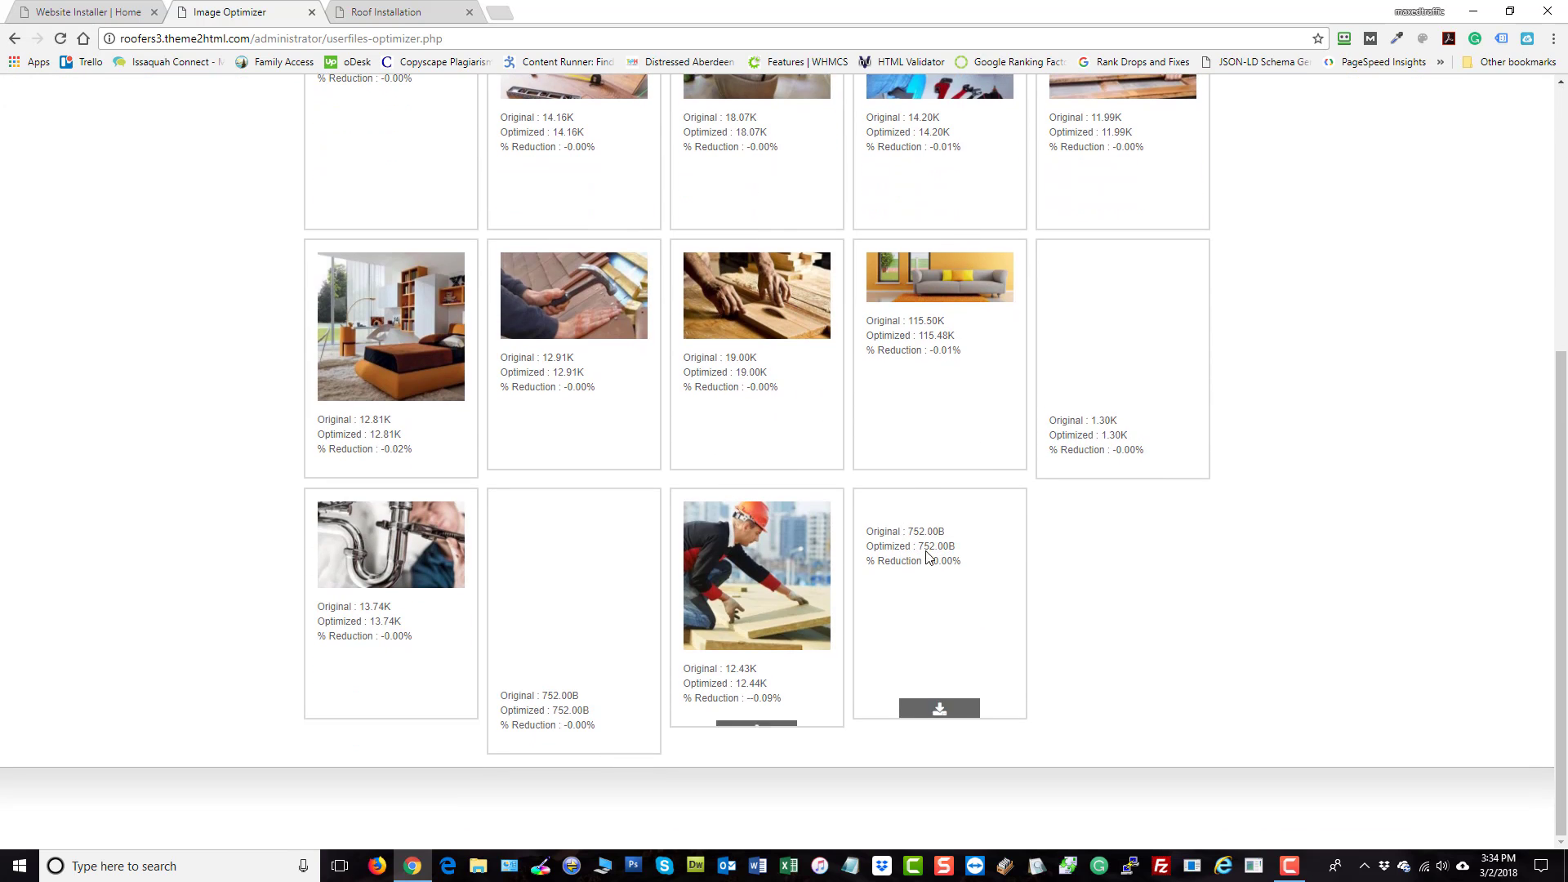
scroll(1115, 569, up, 4)
scroll(1116, 569, up, 1)
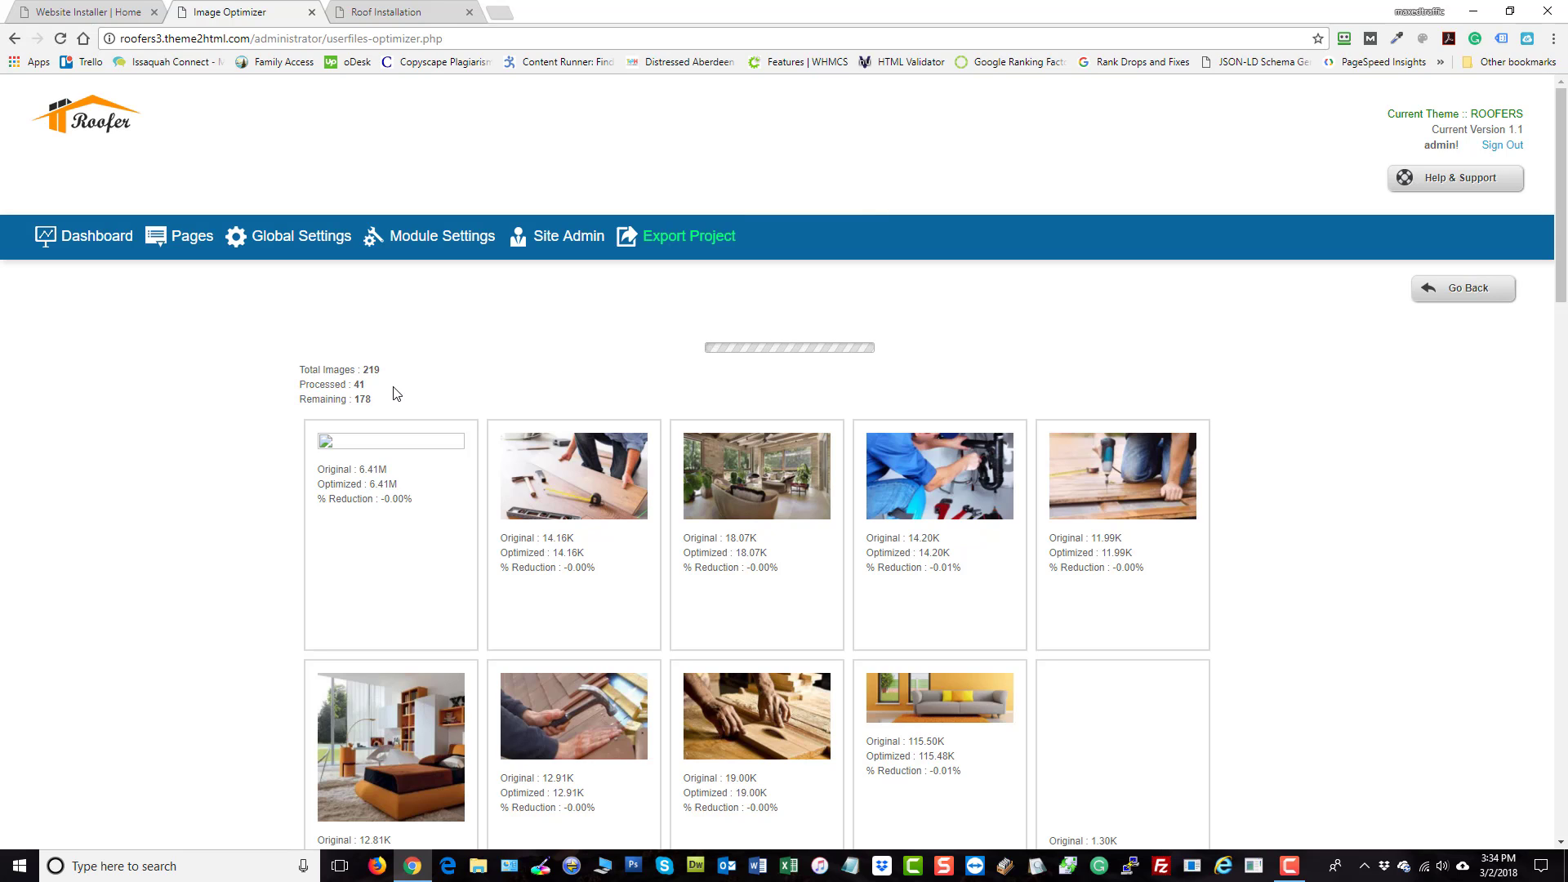
mouse_move(315, 446)
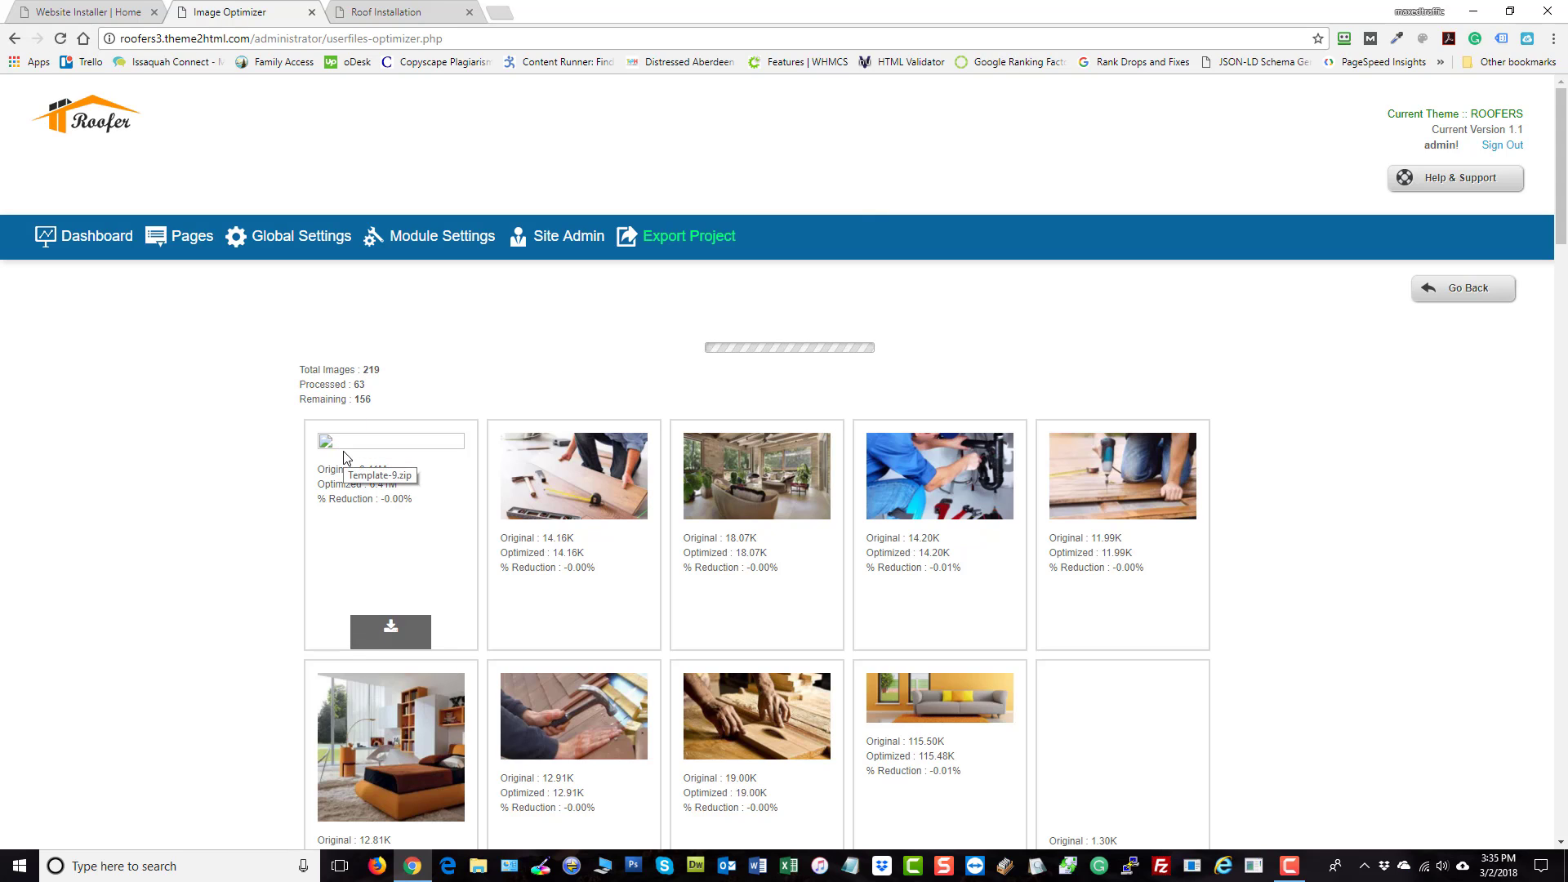
scroll(1390, 588, down, 5)
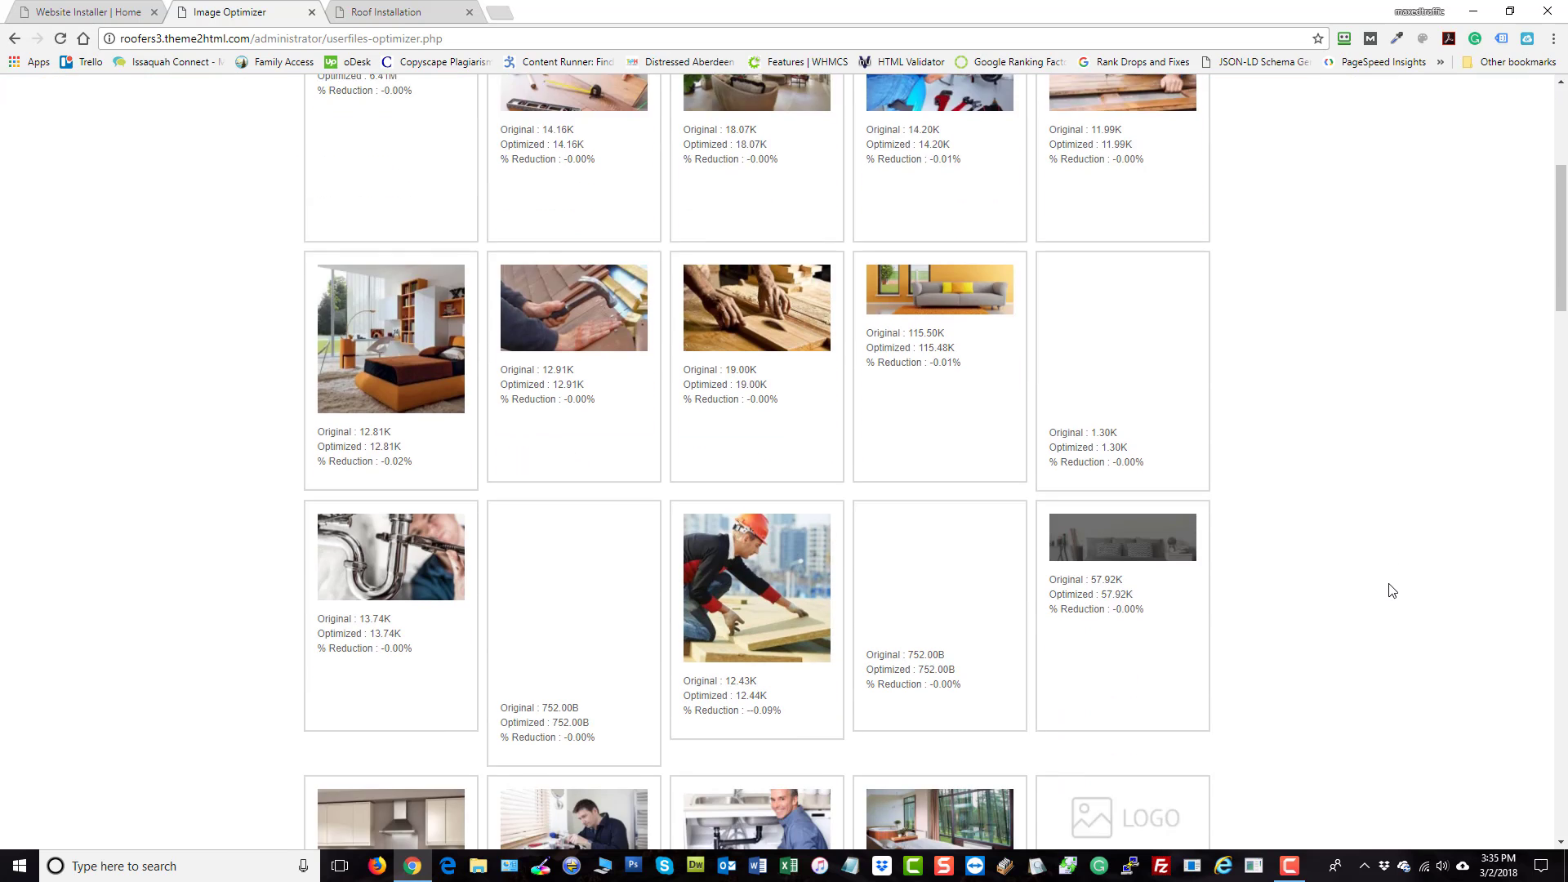
scroll(1392, 590, down, 13)
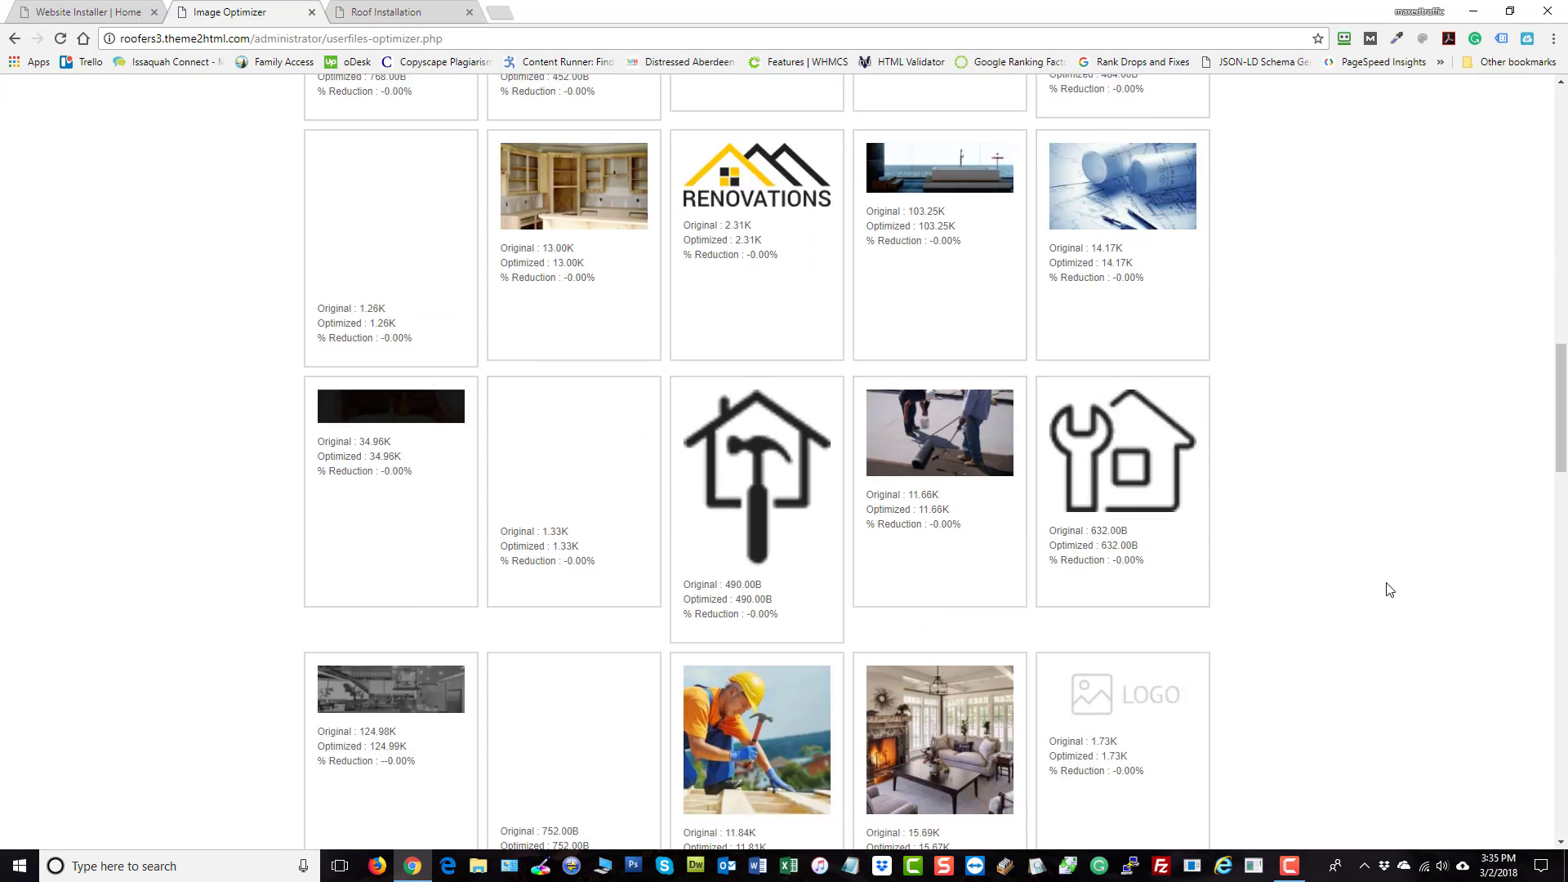
scroll(1391, 589, down, 14)
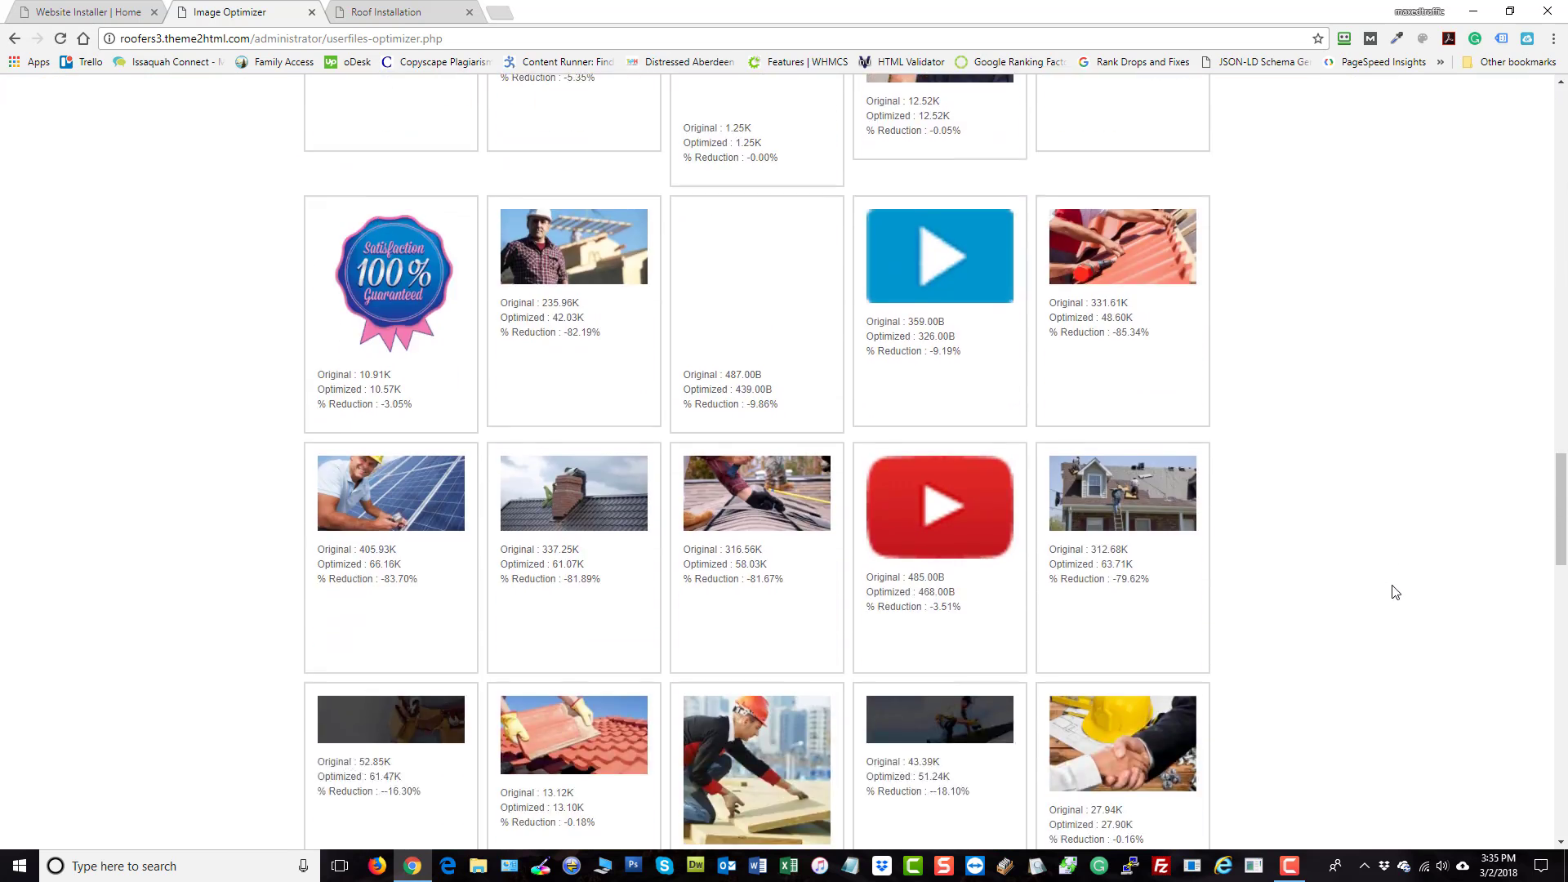
scroll(1396, 592, down, 14)
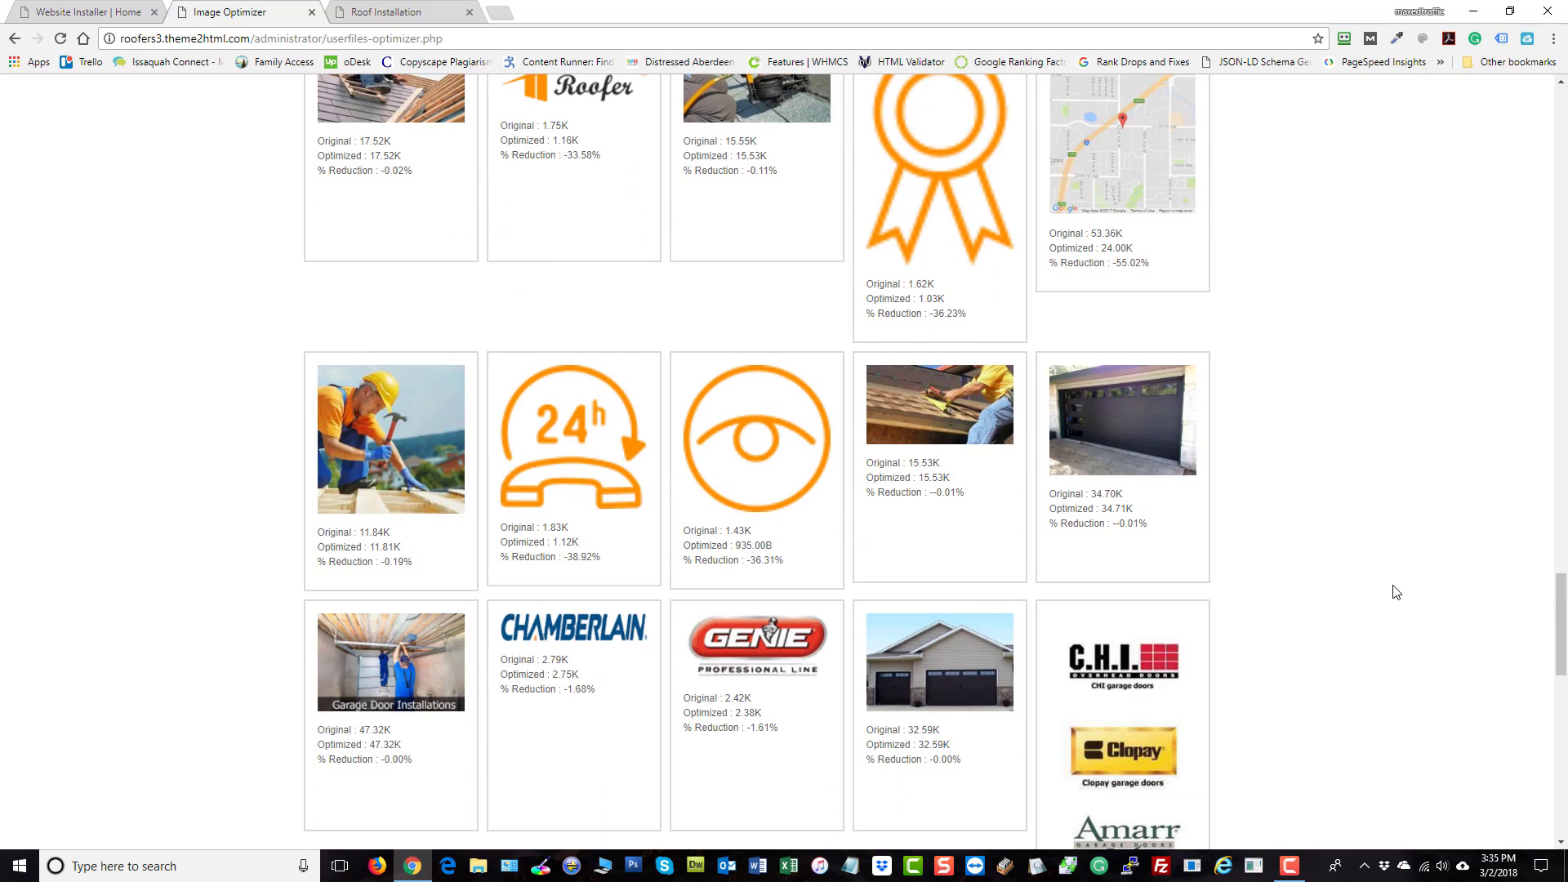
scroll(1376, 602, down, 1)
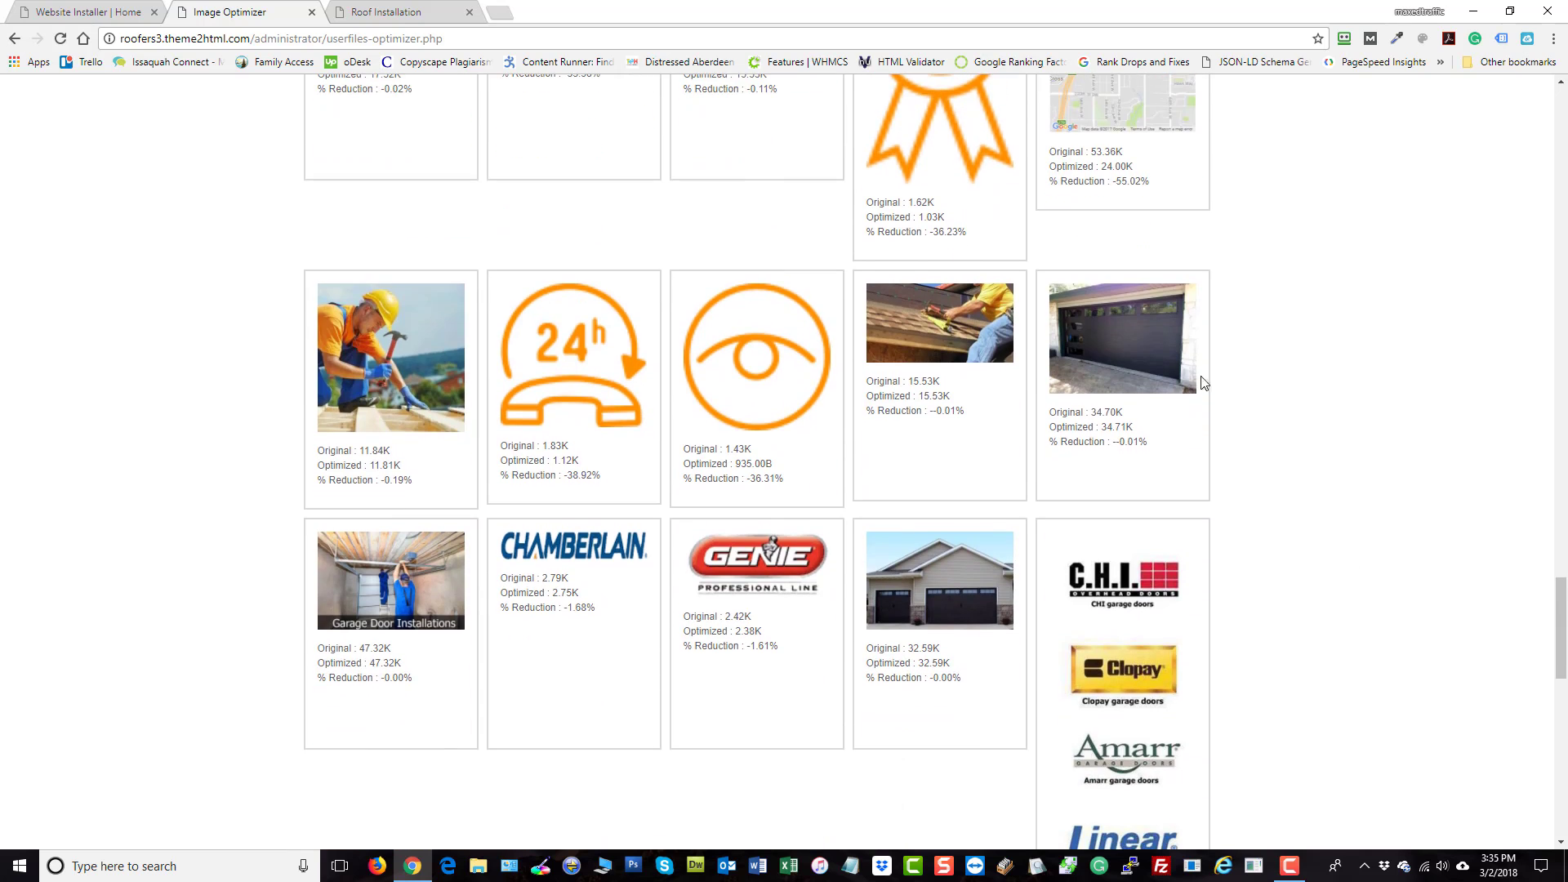
mouse_move(951, 245)
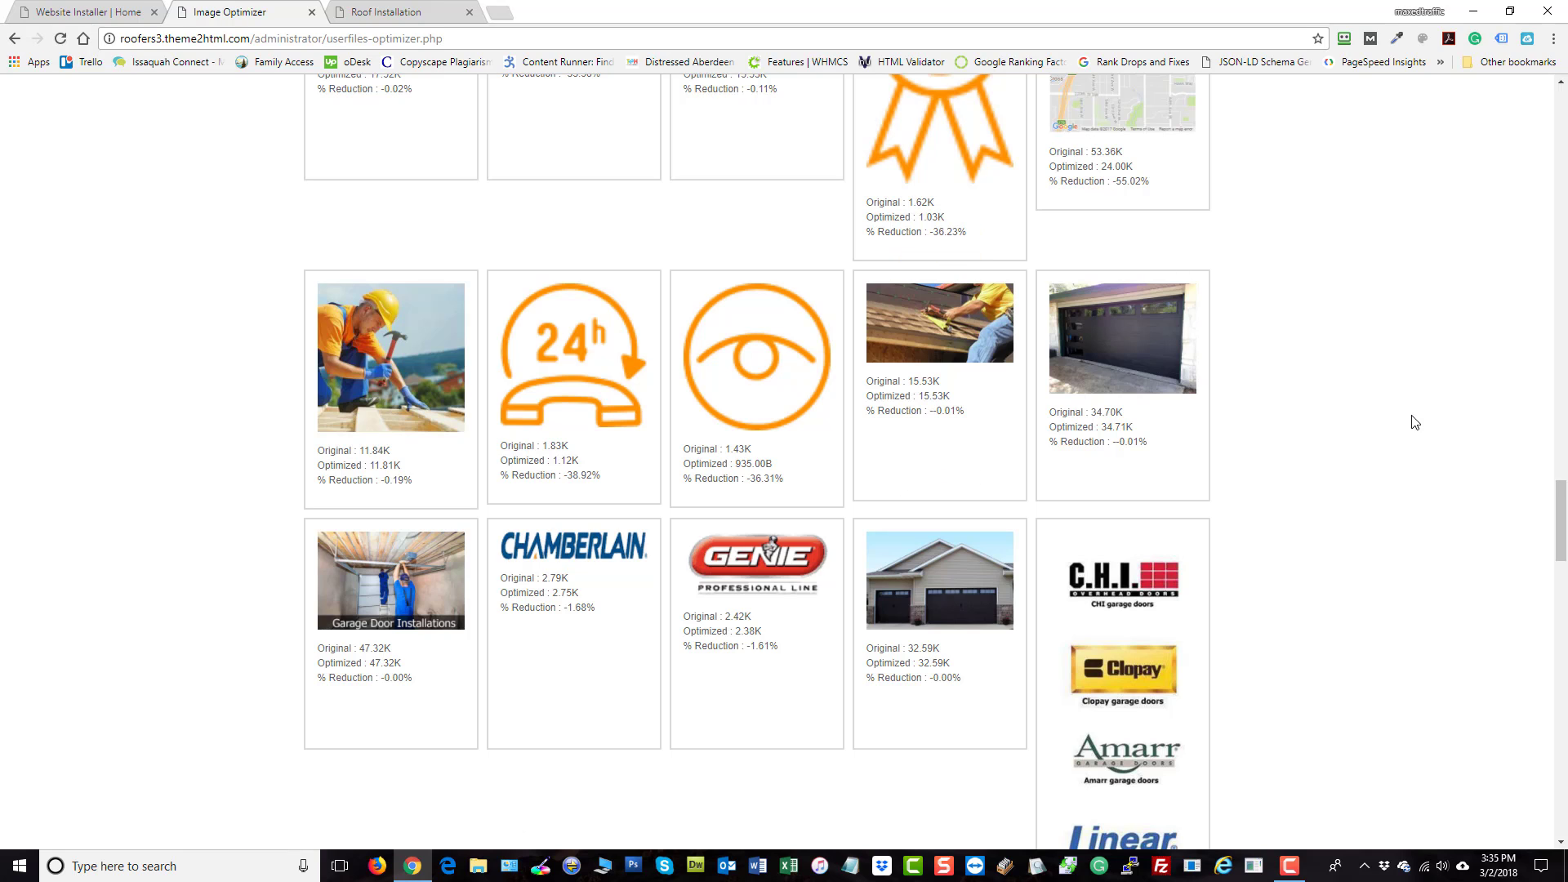
mouse_move(1130, 194)
- Compare the size reductions of the roofing site's images and check the end of the results for completion
scroll(134, 596, up, 8)
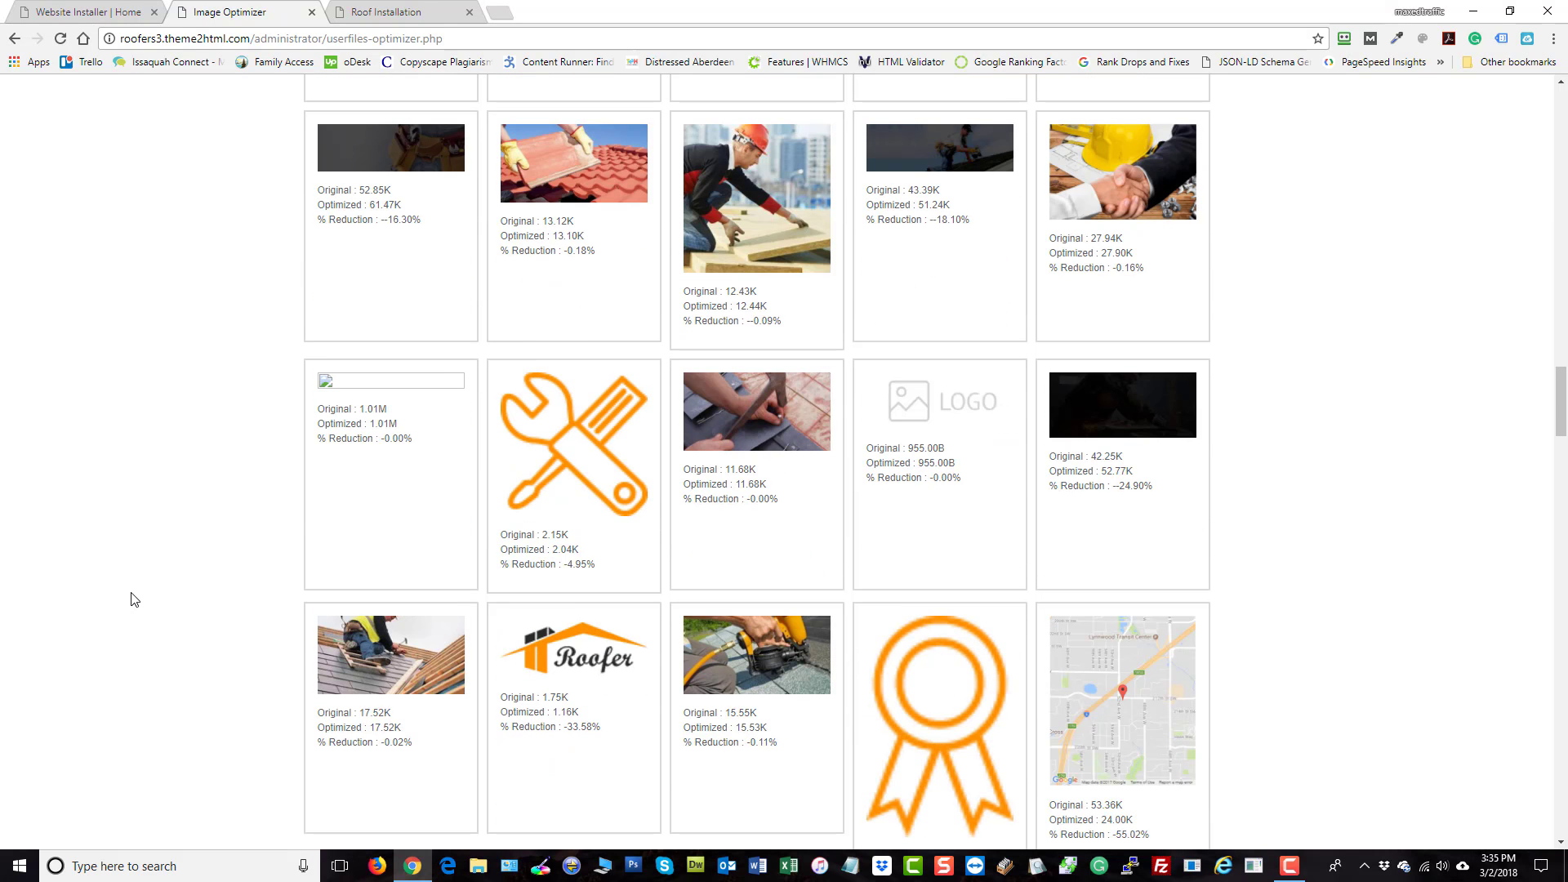
scroll(135, 599, up, 7)
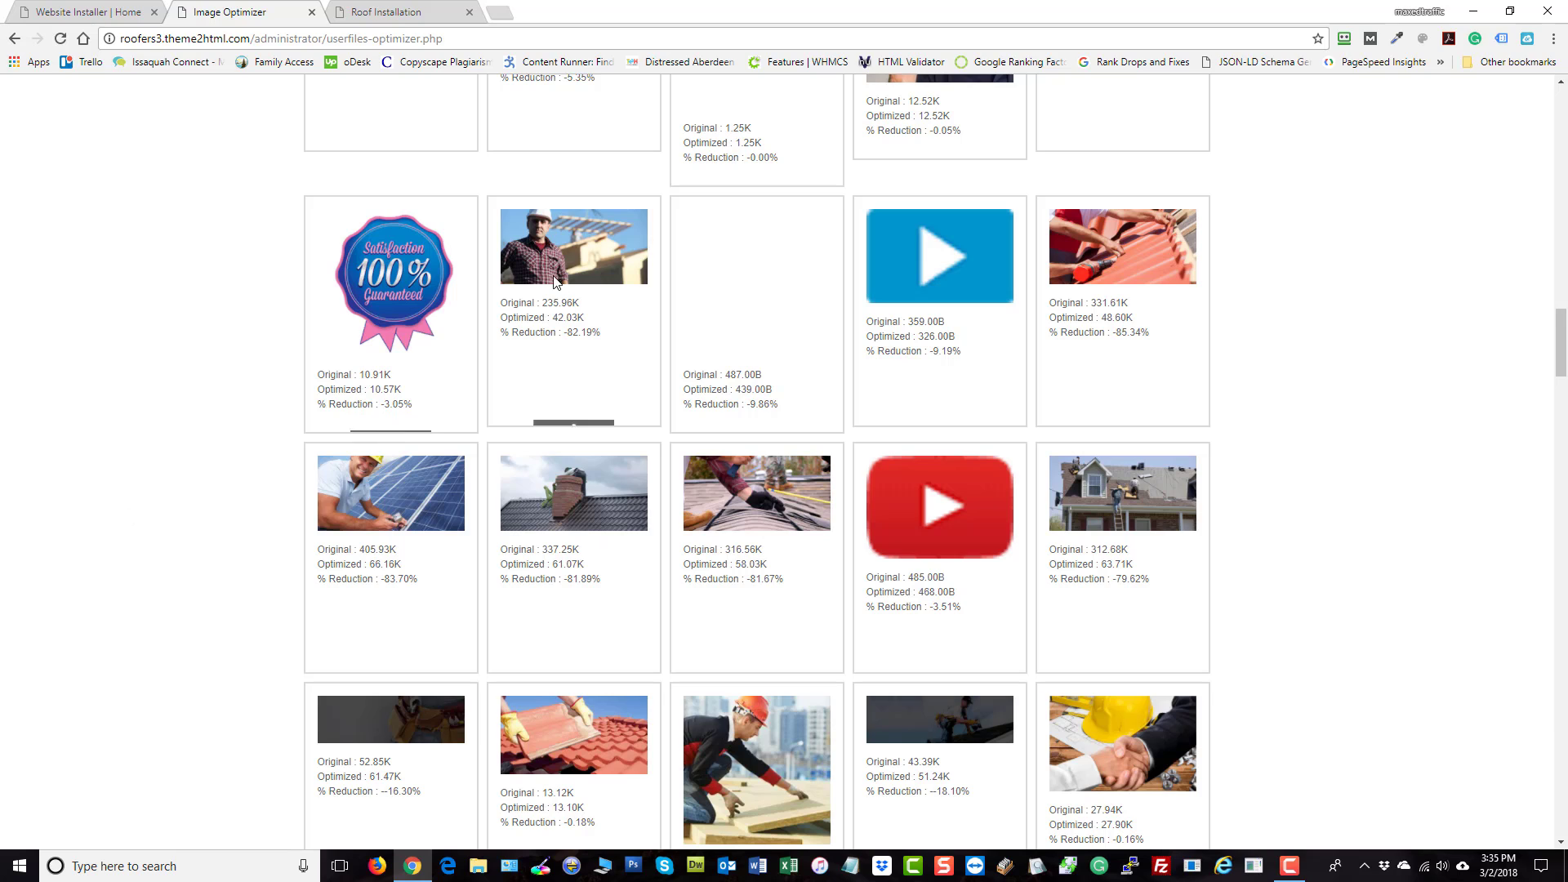
mouse_move(573, 315)
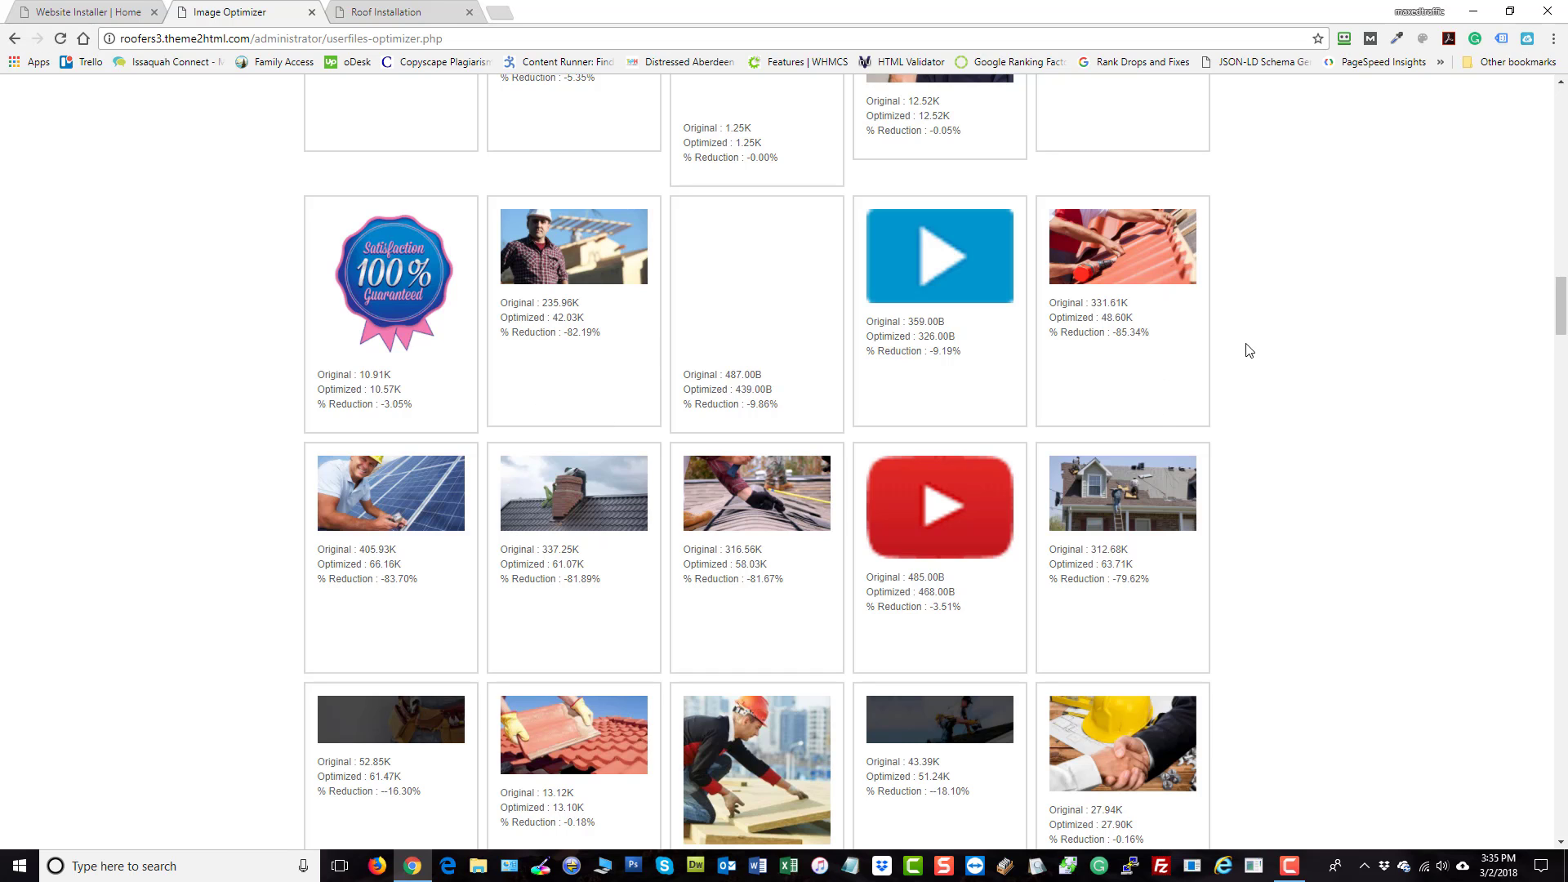
scroll(1279, 402, up, 15)
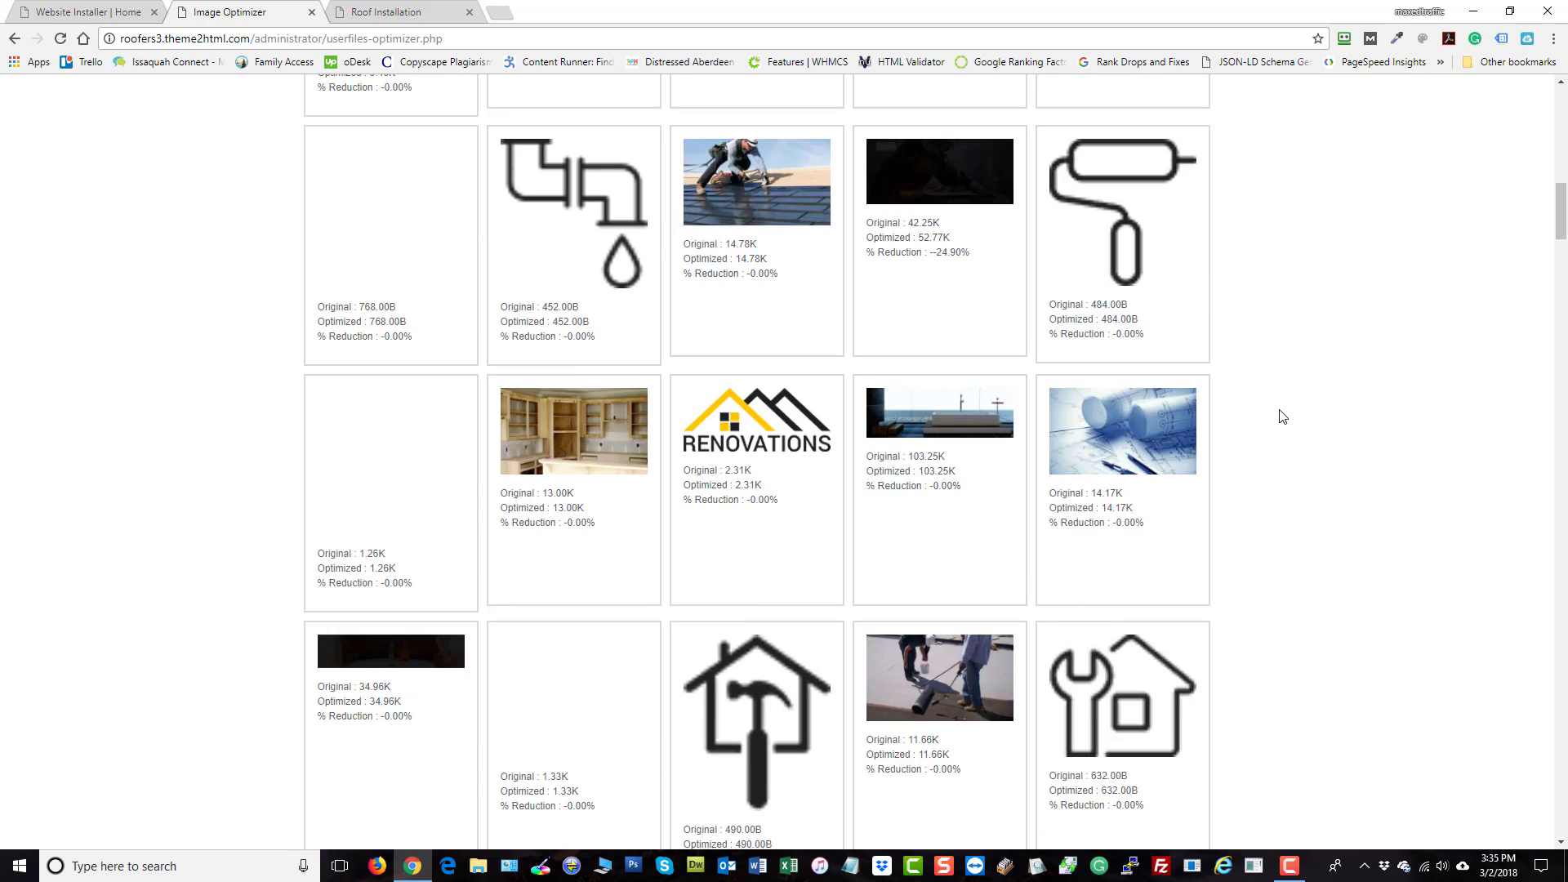
scroll(1281, 425, up, 5)
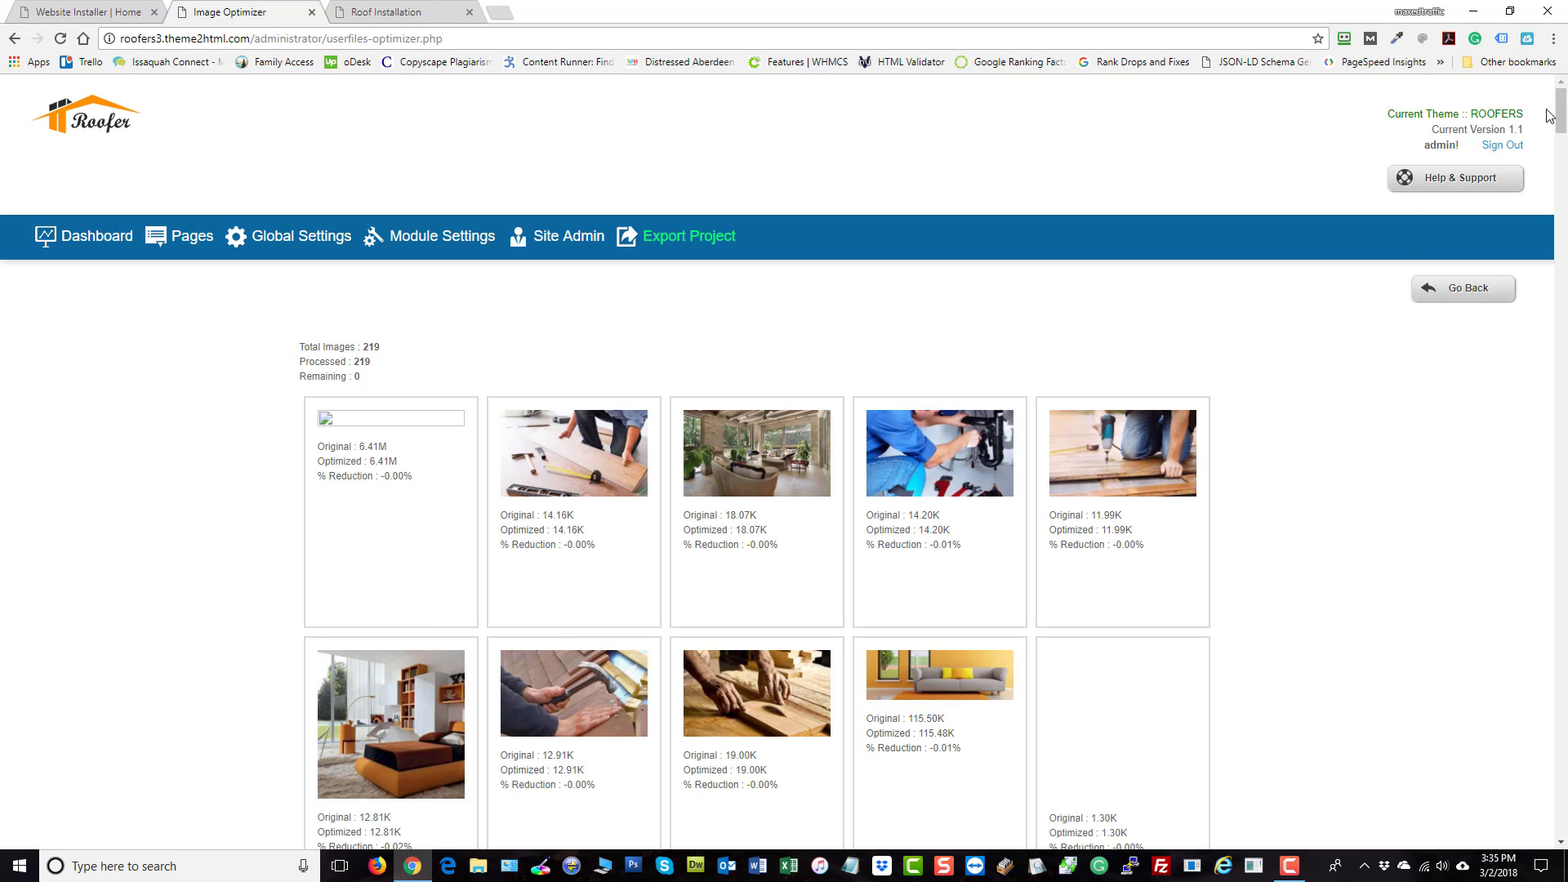
drag(1562, 106, 1543, 838)
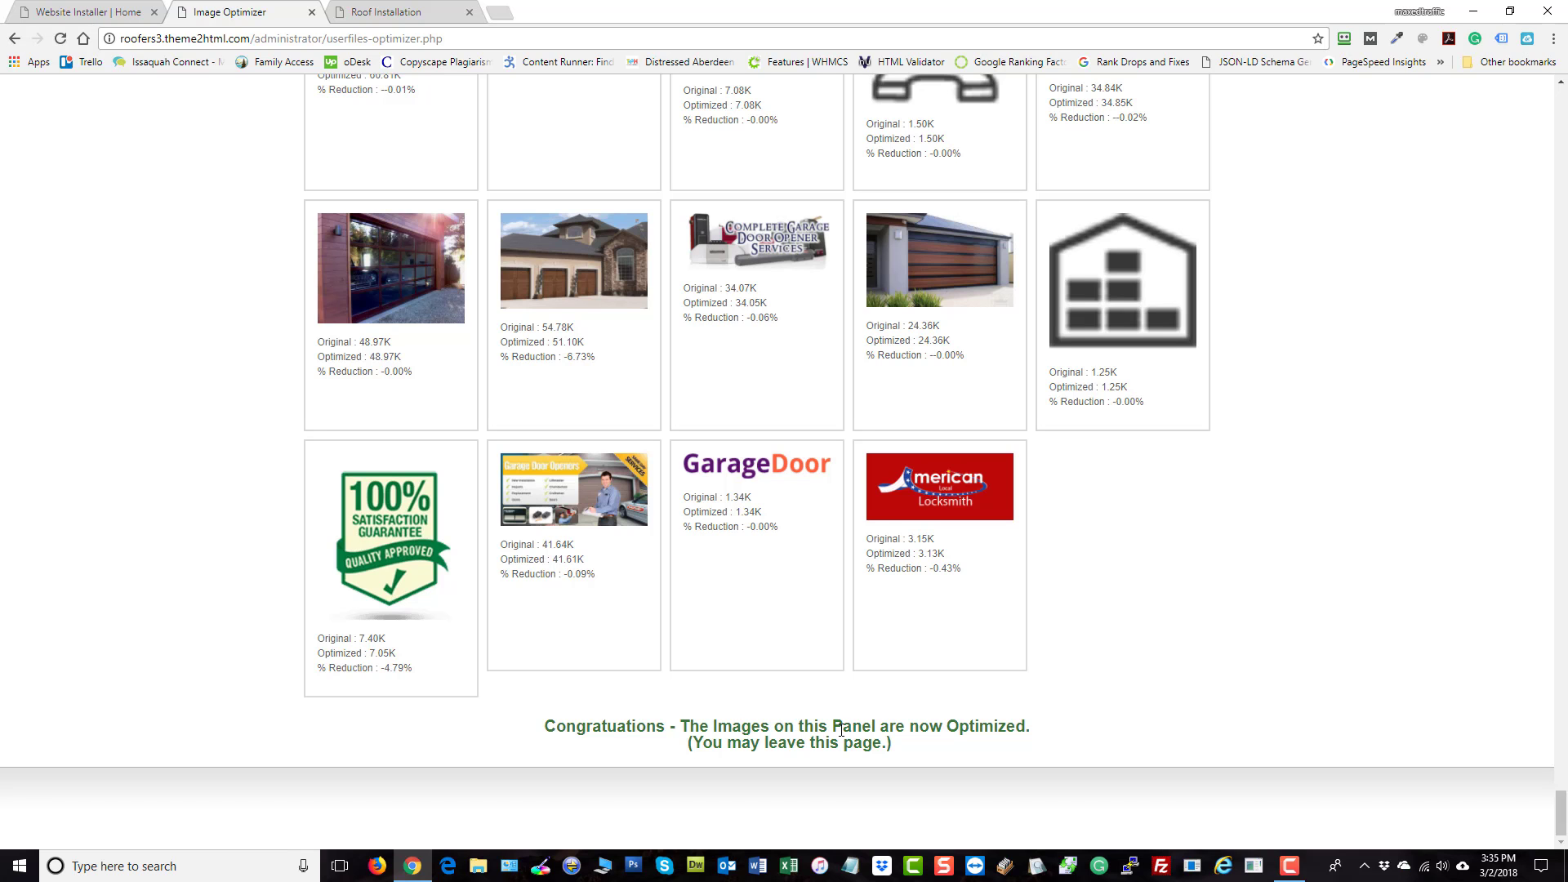
scroll(841, 711, up, 9)
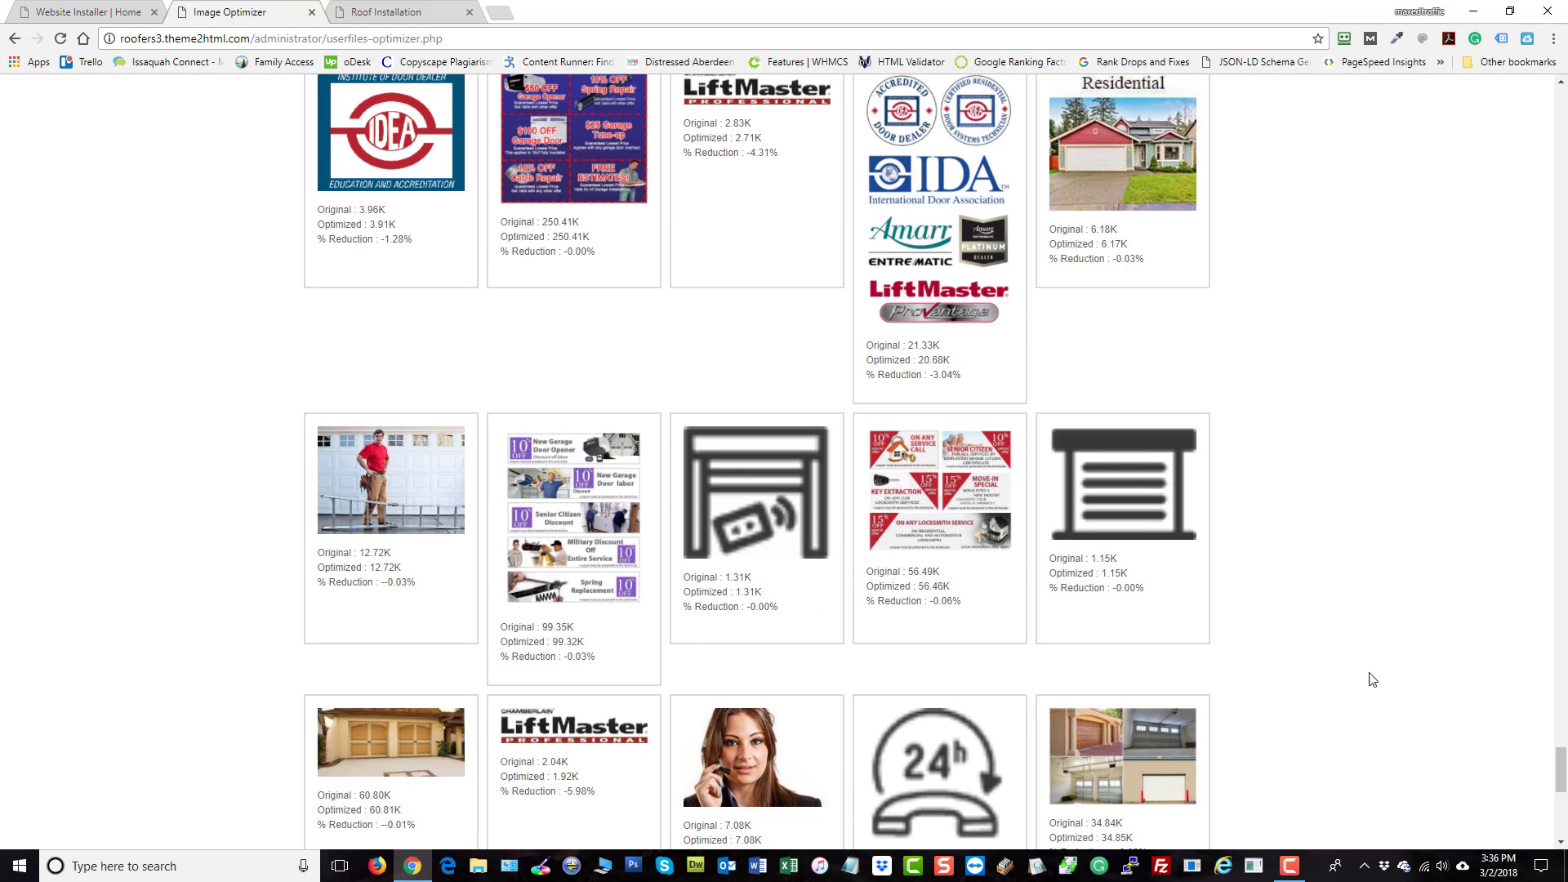
drag(1562, 766, 1561, 98)
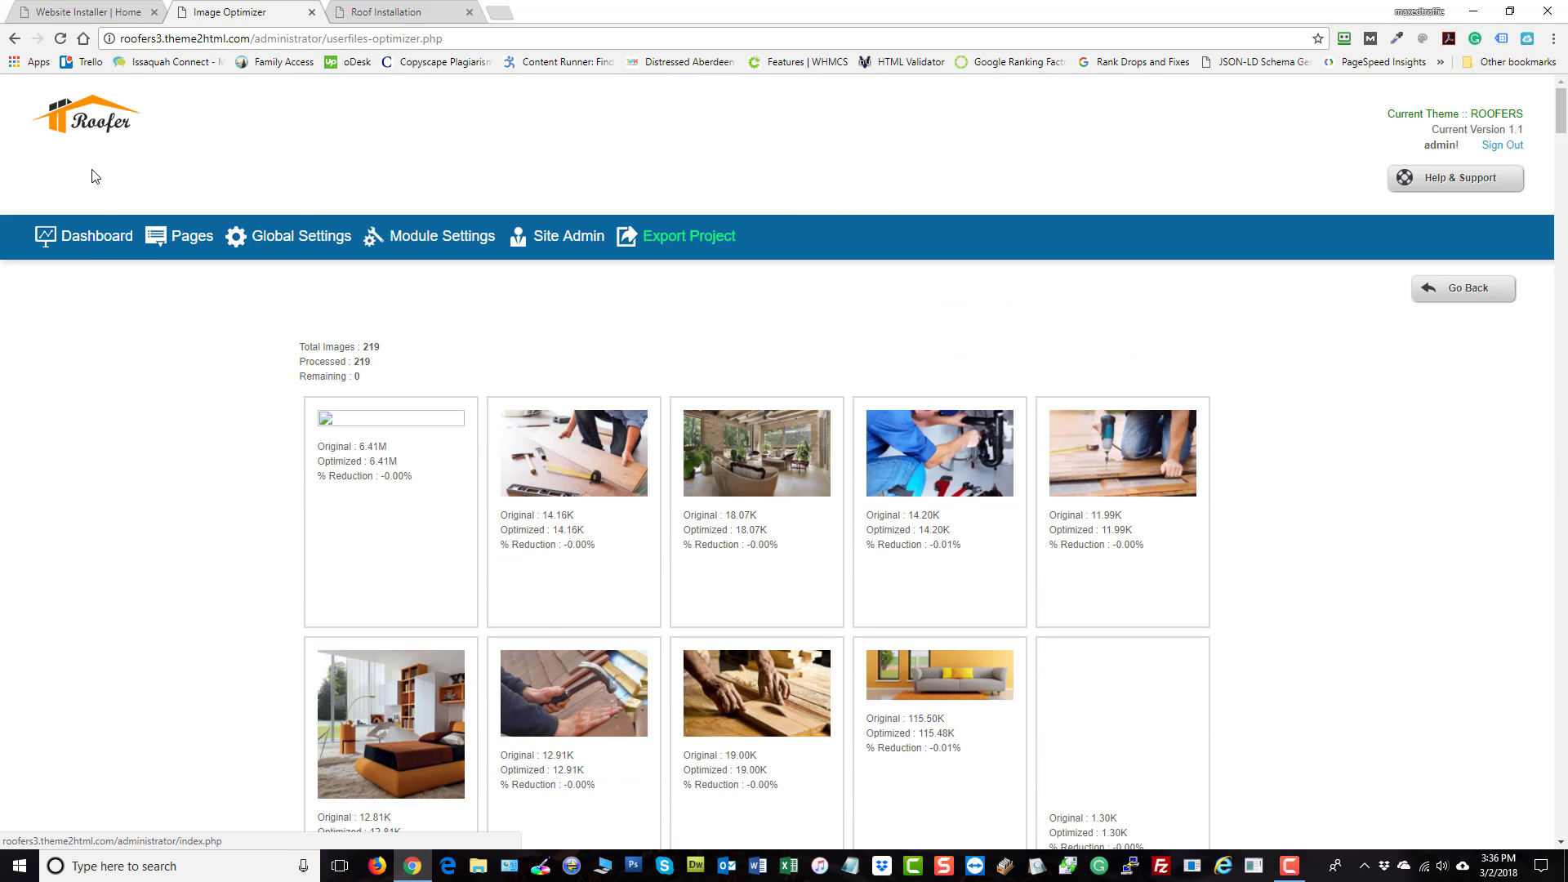
- Open the live website from the admin panel and inspect the images on the Renovation Experts and Roof Installation pages
click(92, 129)
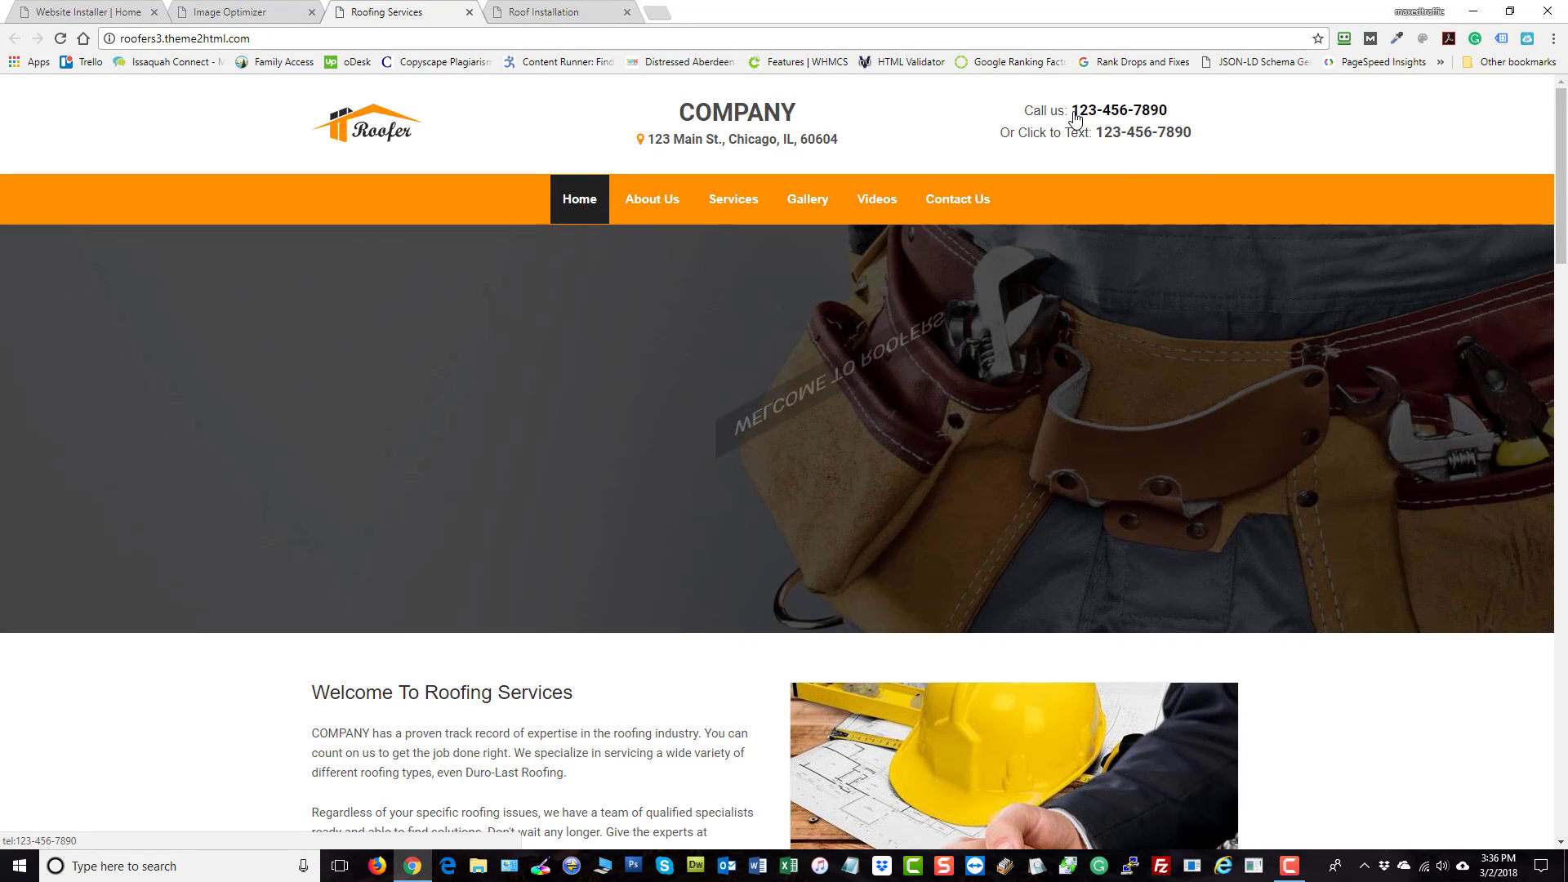
mouse_move(756, 209)
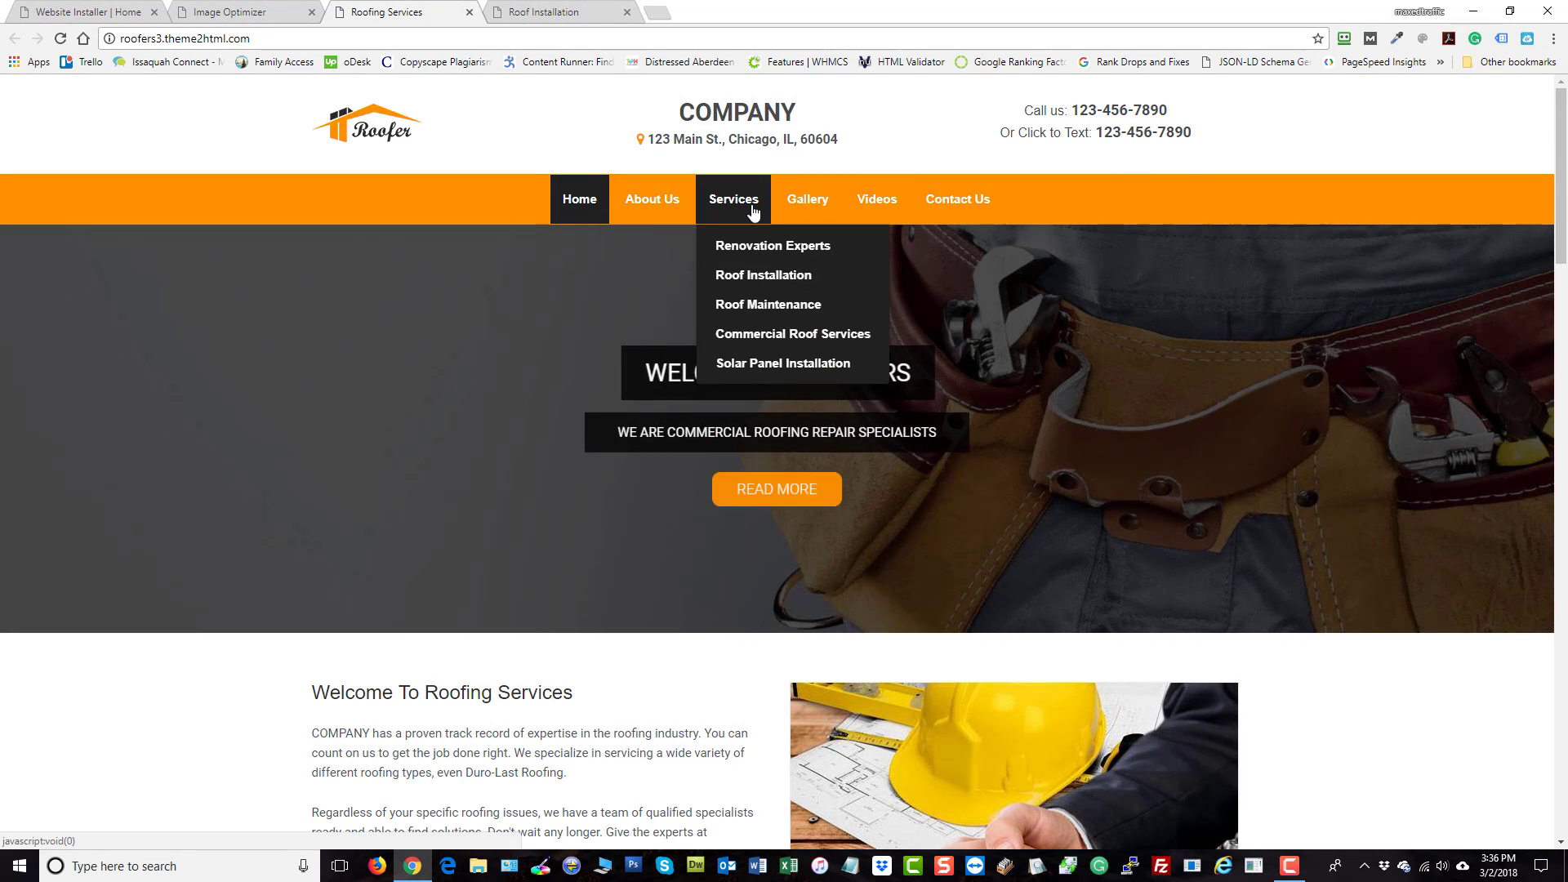
click(731, 243)
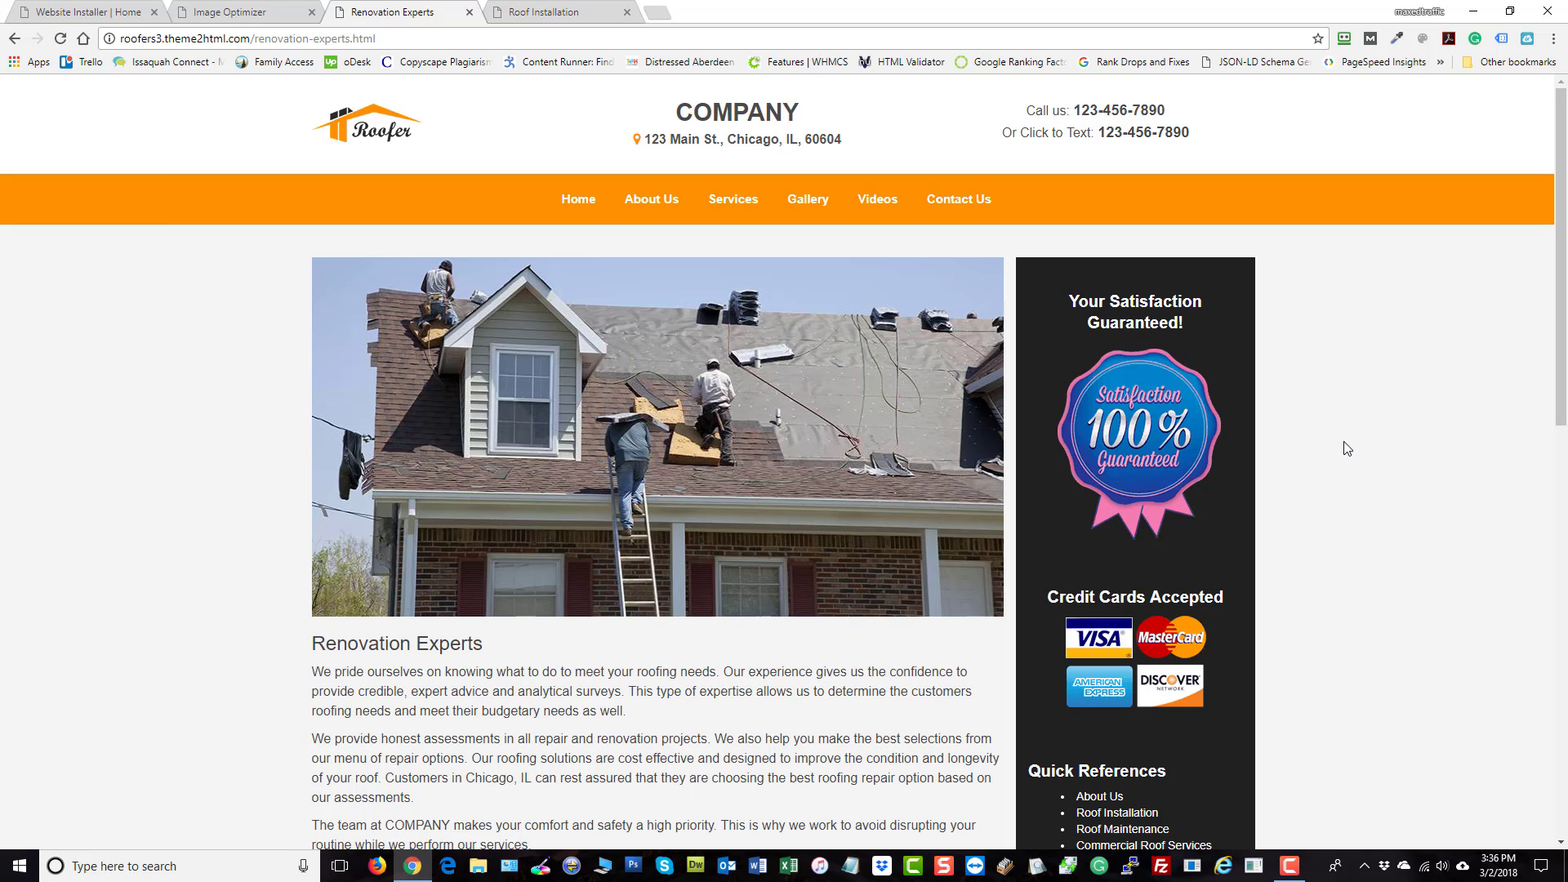
mouse_move(733, 204)
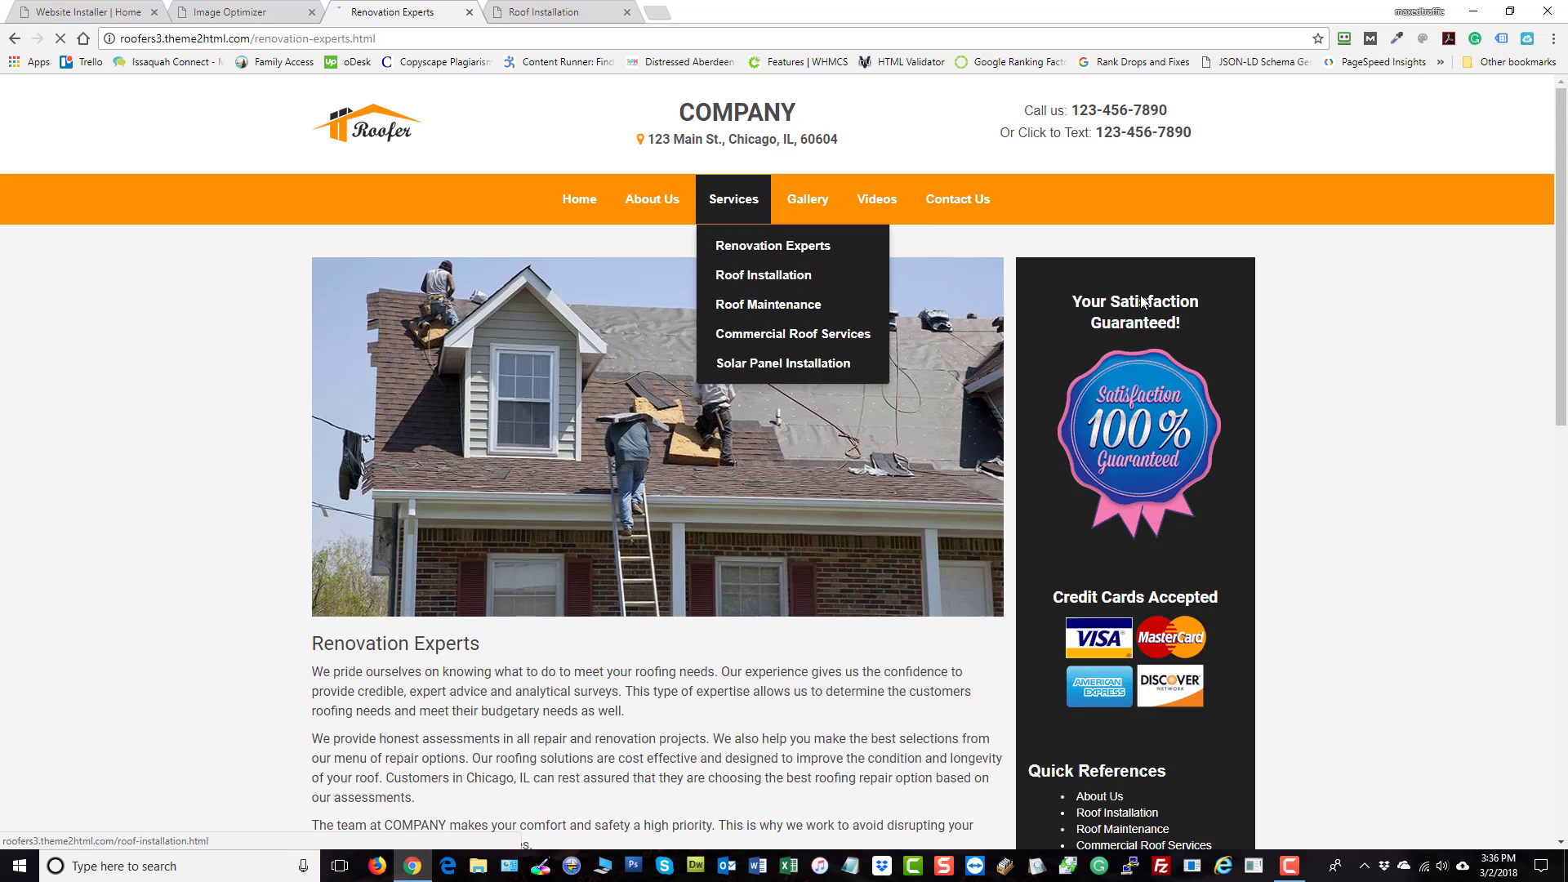
click(729, 273)
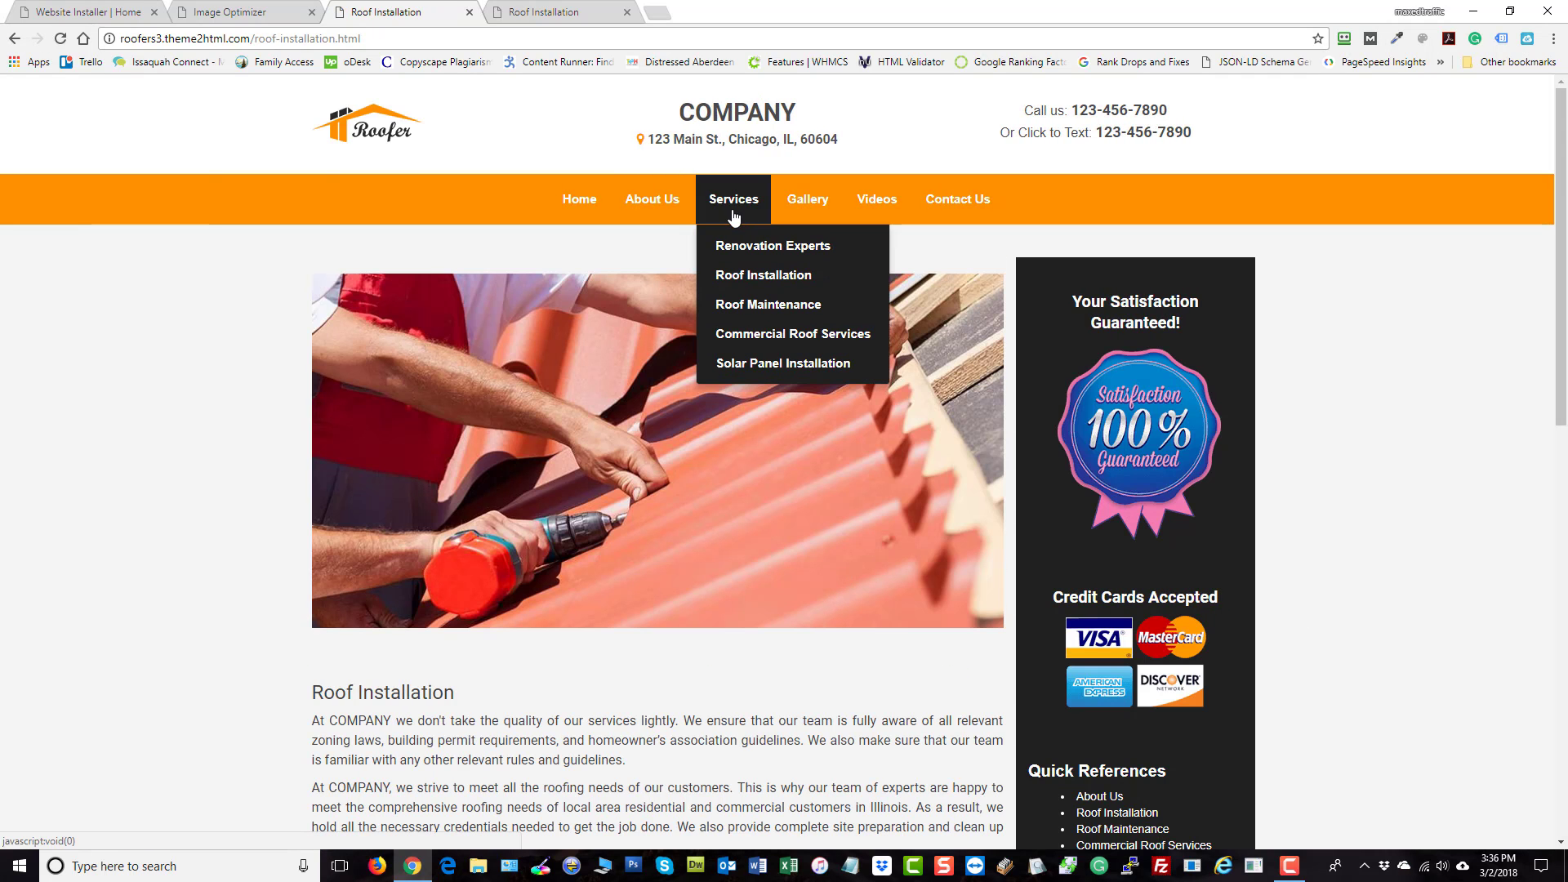
- Inspect the images on the live site's Roof Maintenance, Commercial Roof Services and Home pages
click(739, 300)
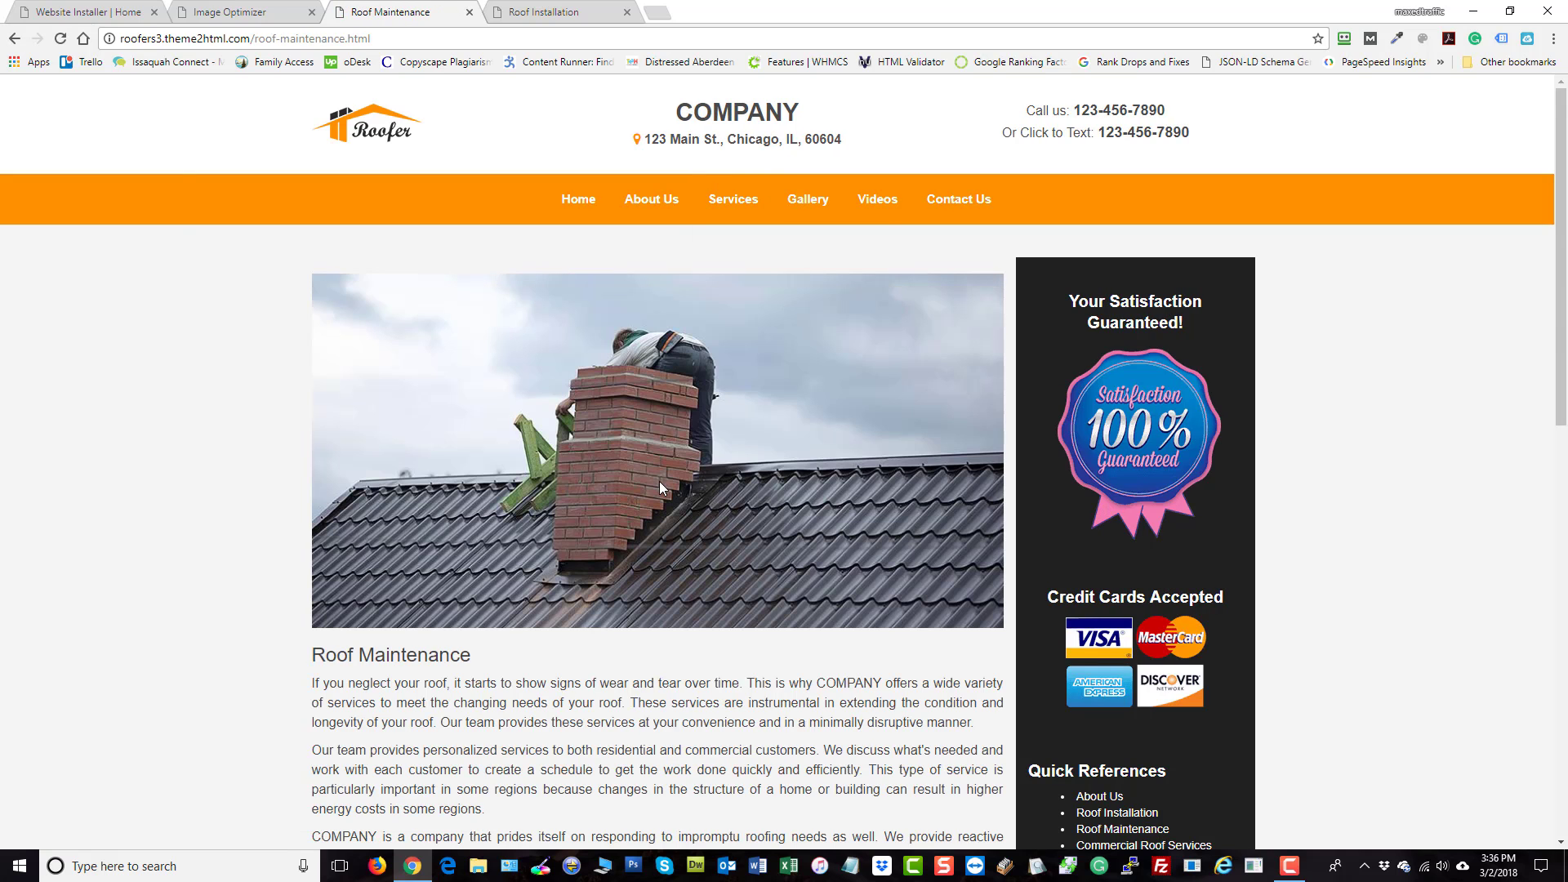
mouse_move(719, 204)
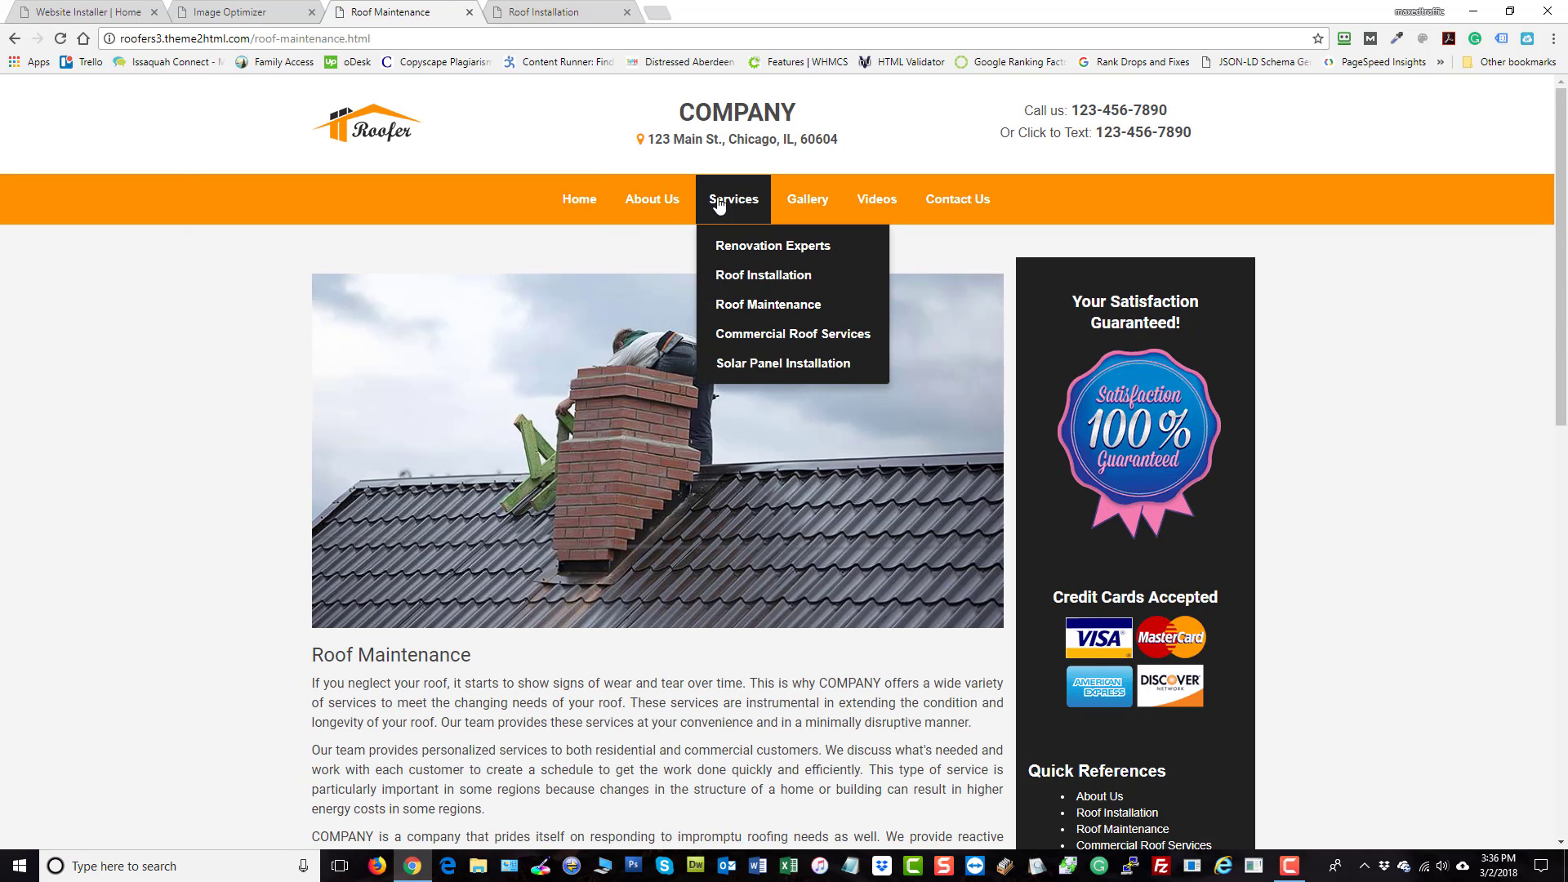
click(734, 335)
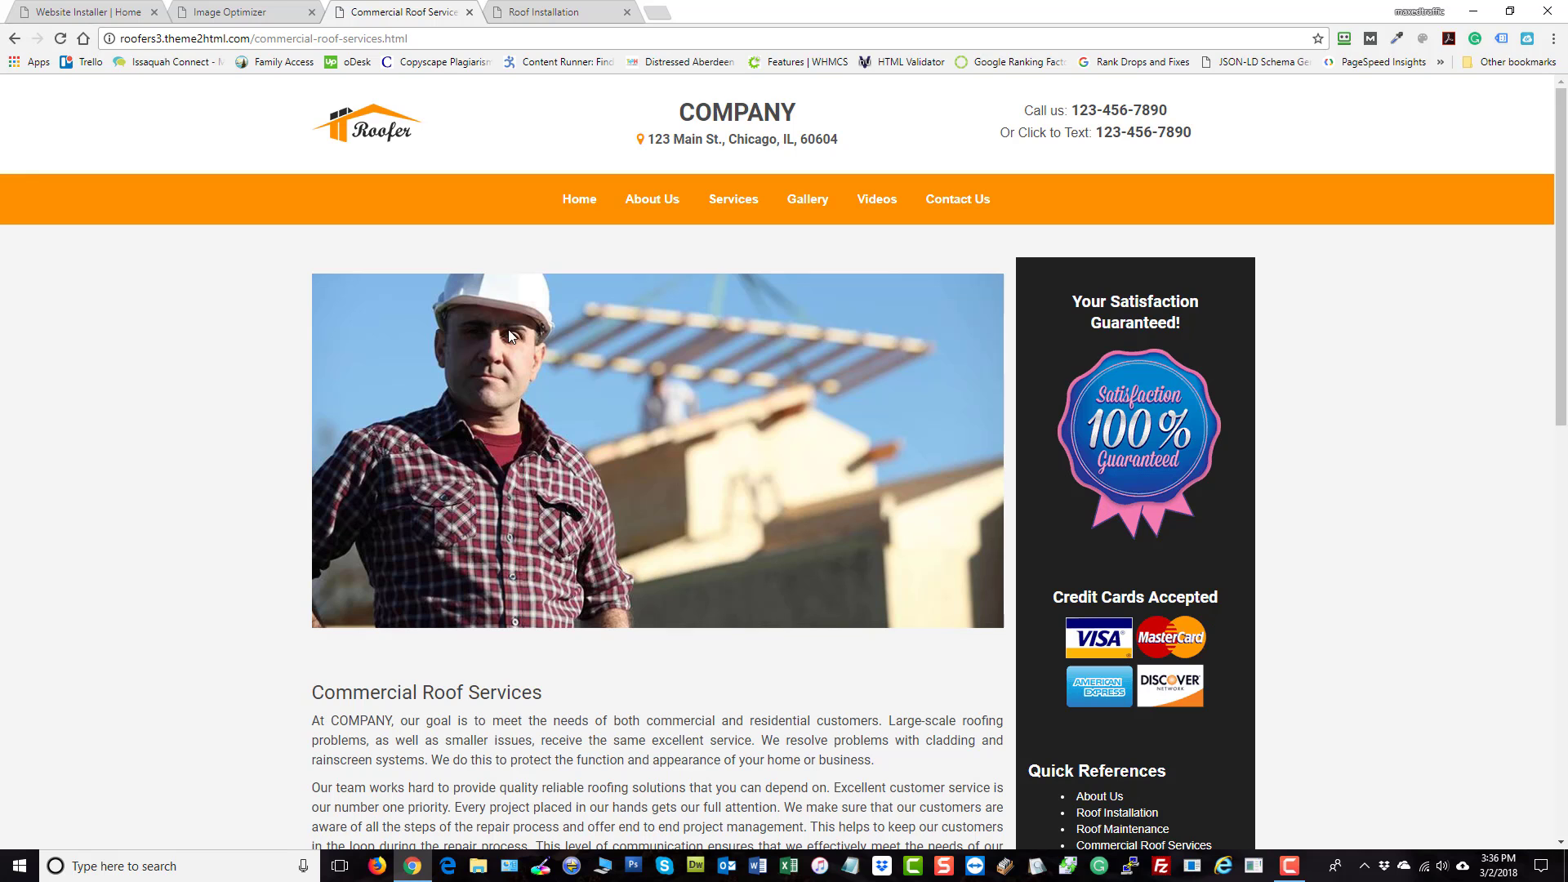
click(579, 204)
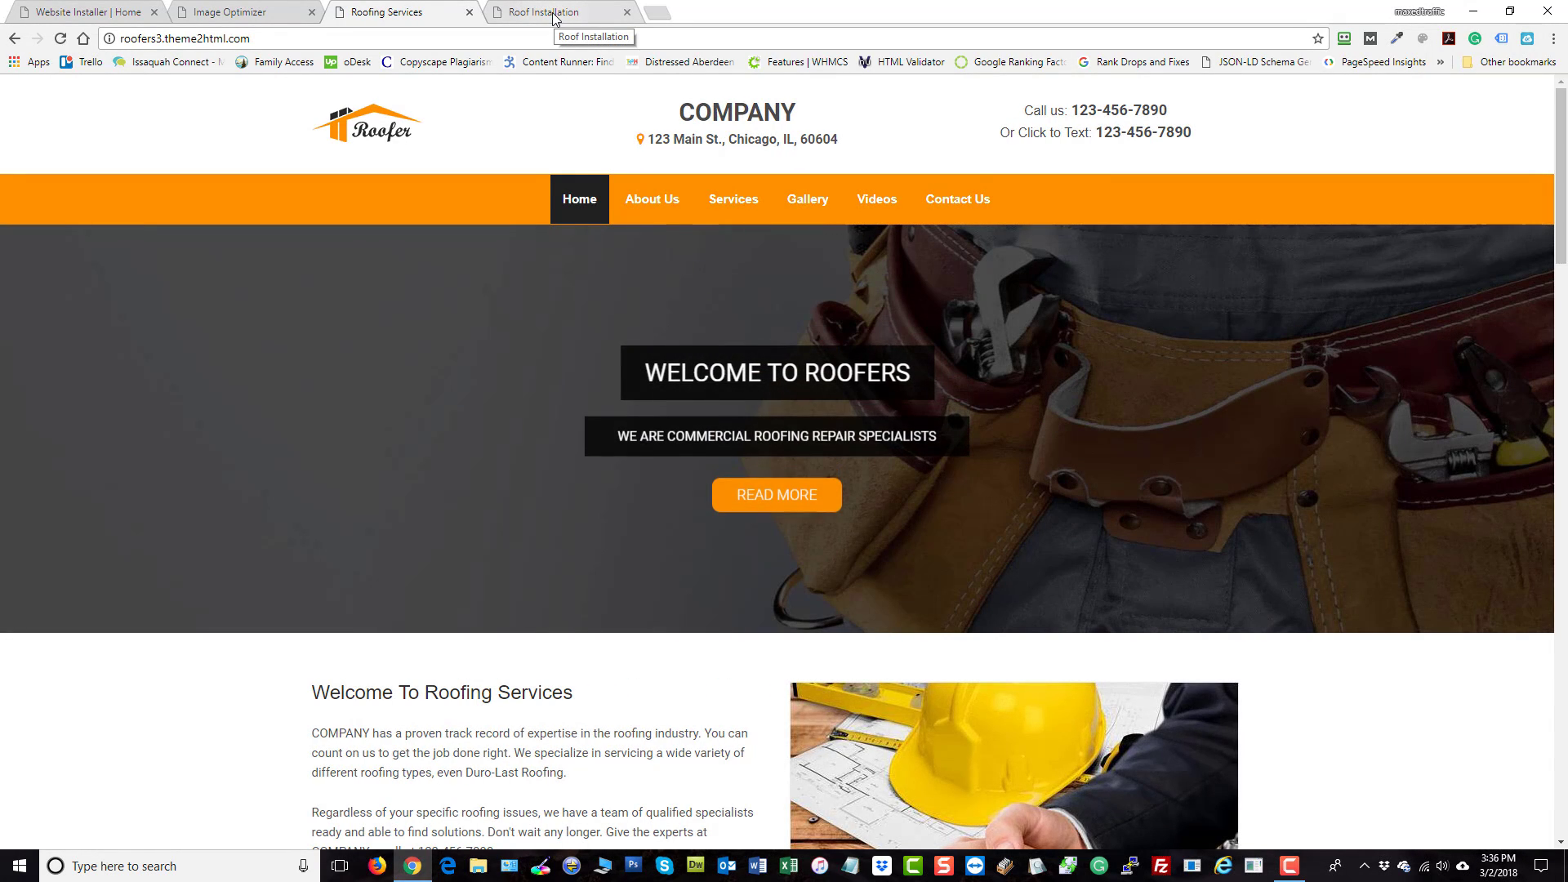
- Close the extra Roof Installation page and return from the Image Optimizer results to the admin panel's dashboard
click(554, 18)
click(628, 13)
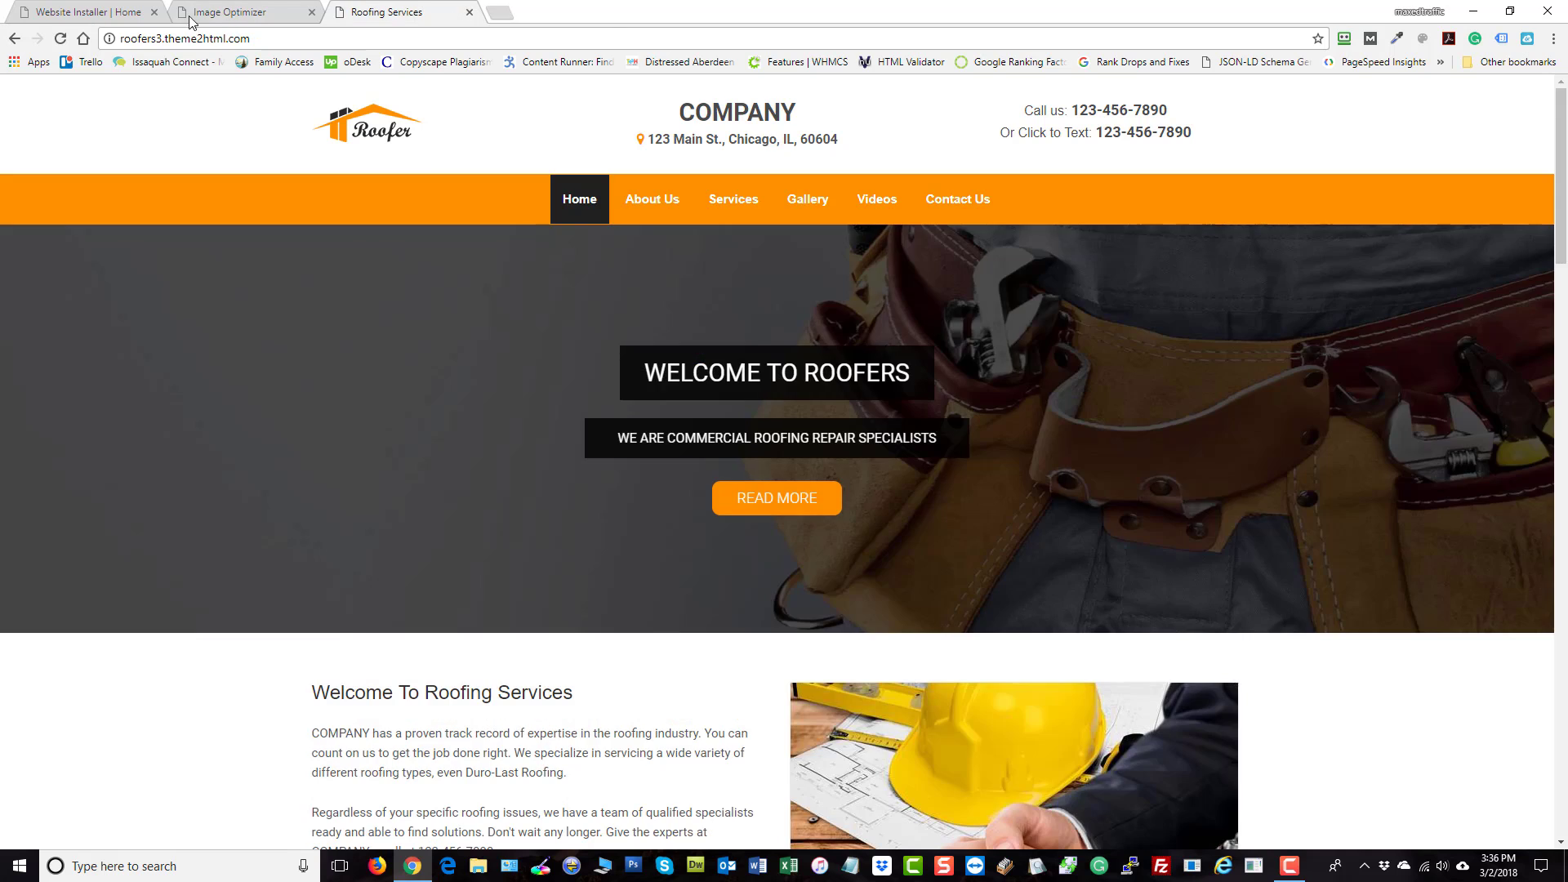
click(229, 12)
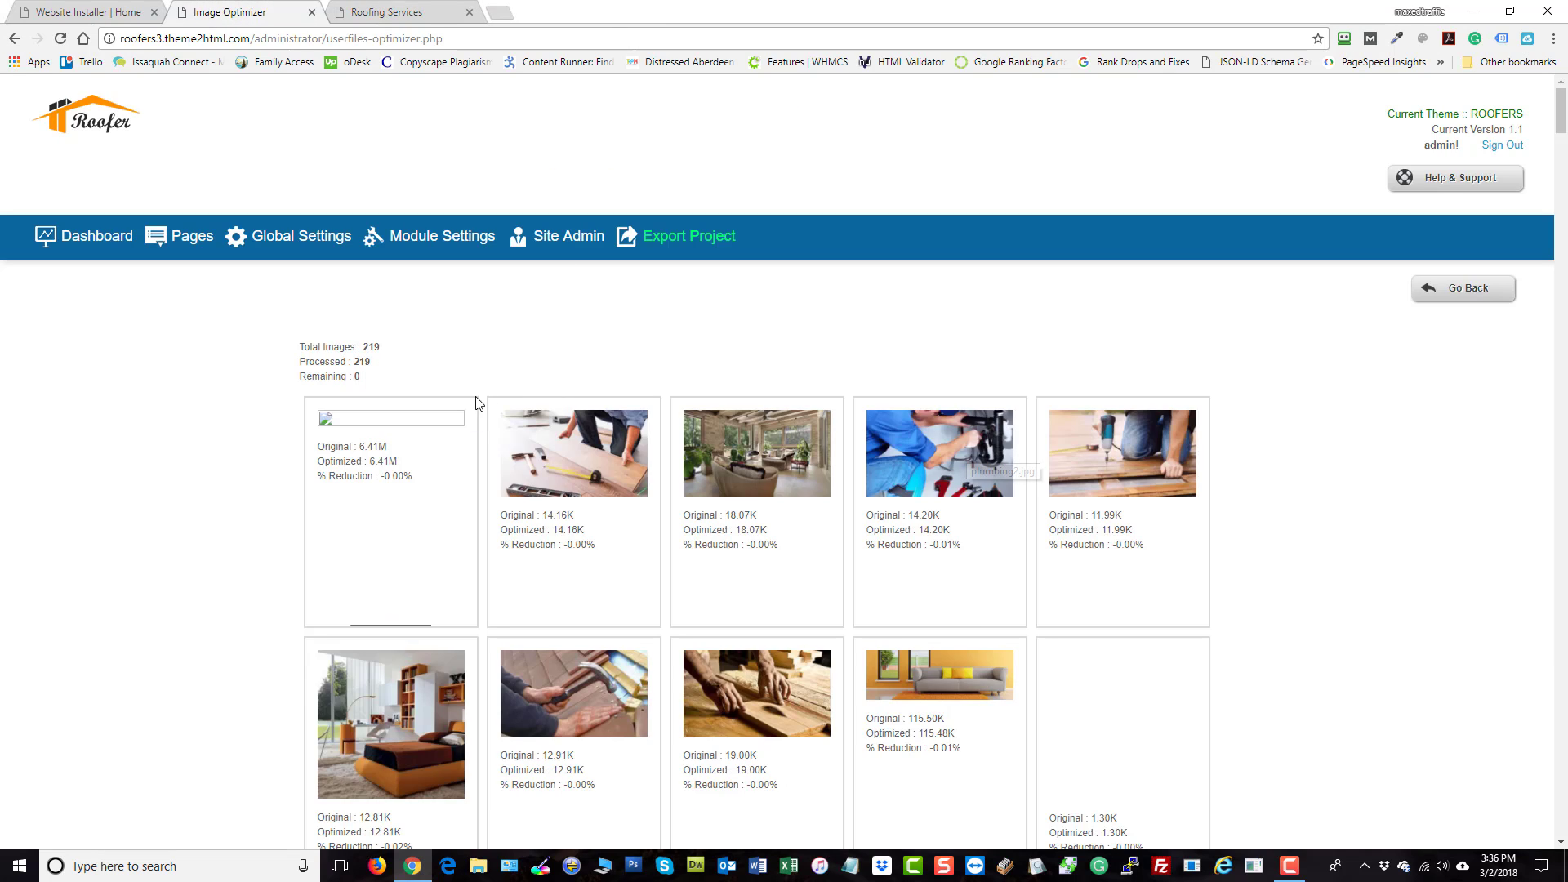
click(66, 238)
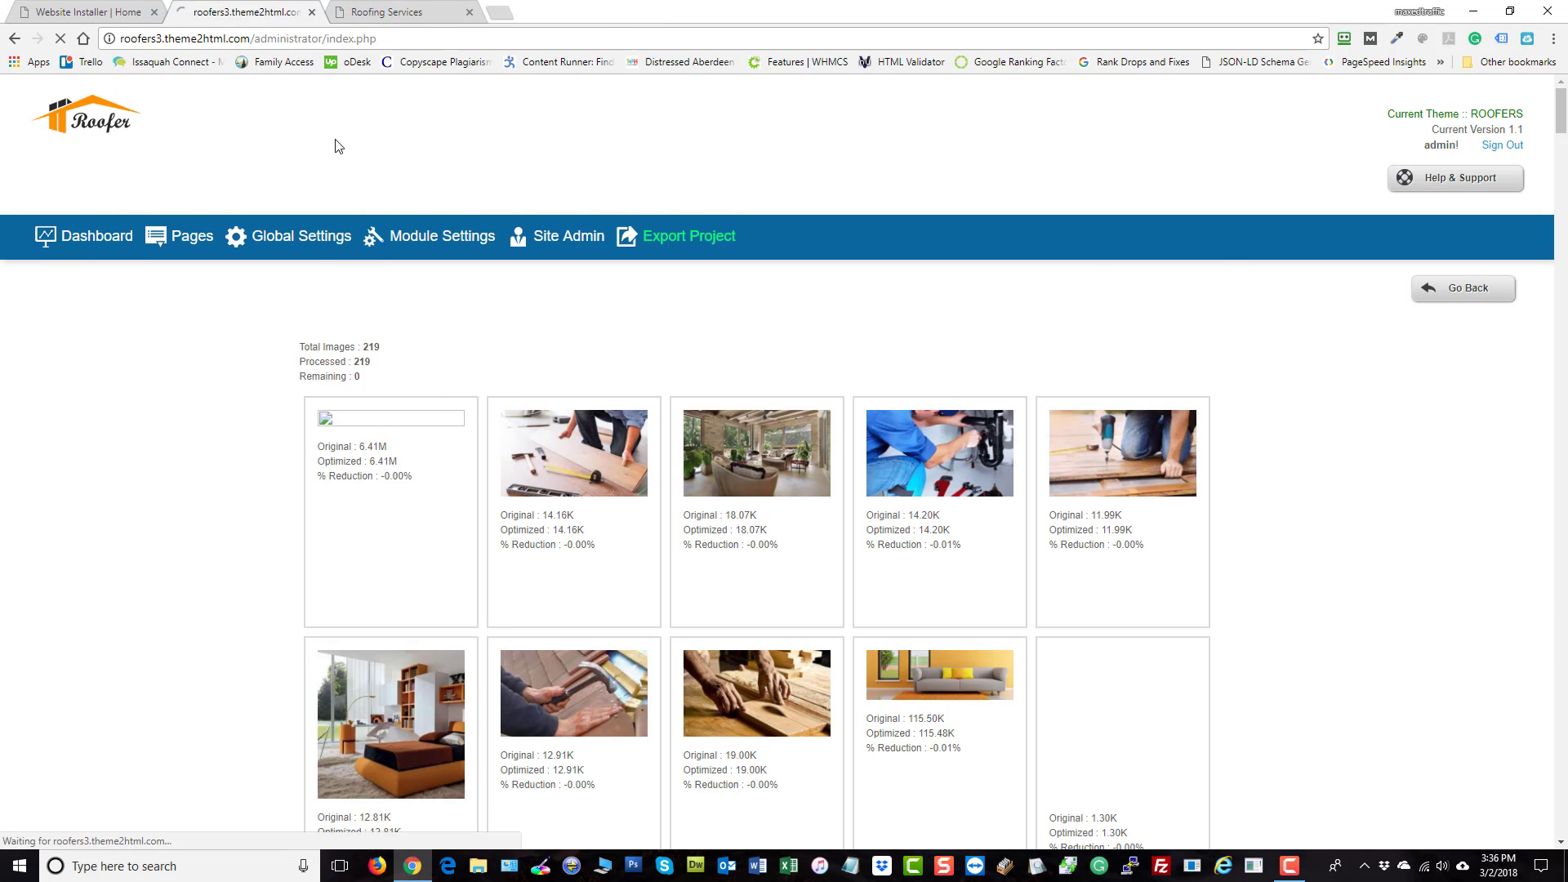